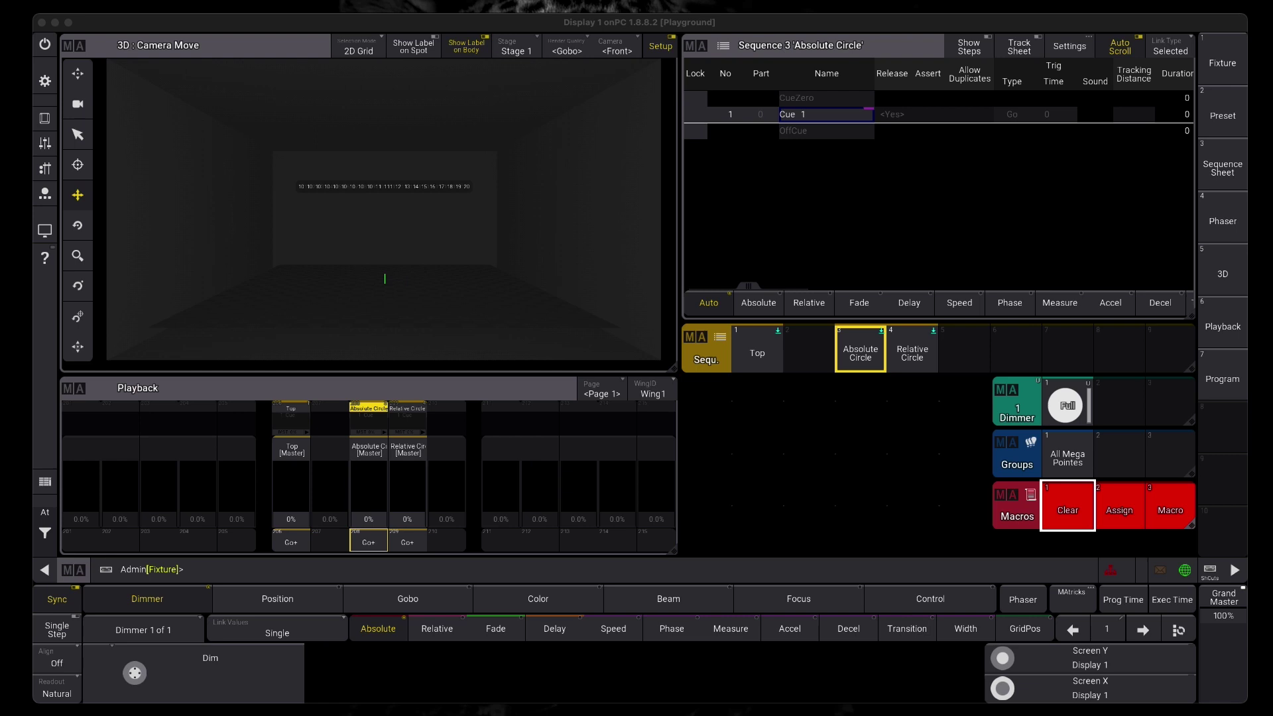
Step: Switch to the grandMA3 user manual PDF, read the Auto Stomp section and close the document
key("super+Tab")
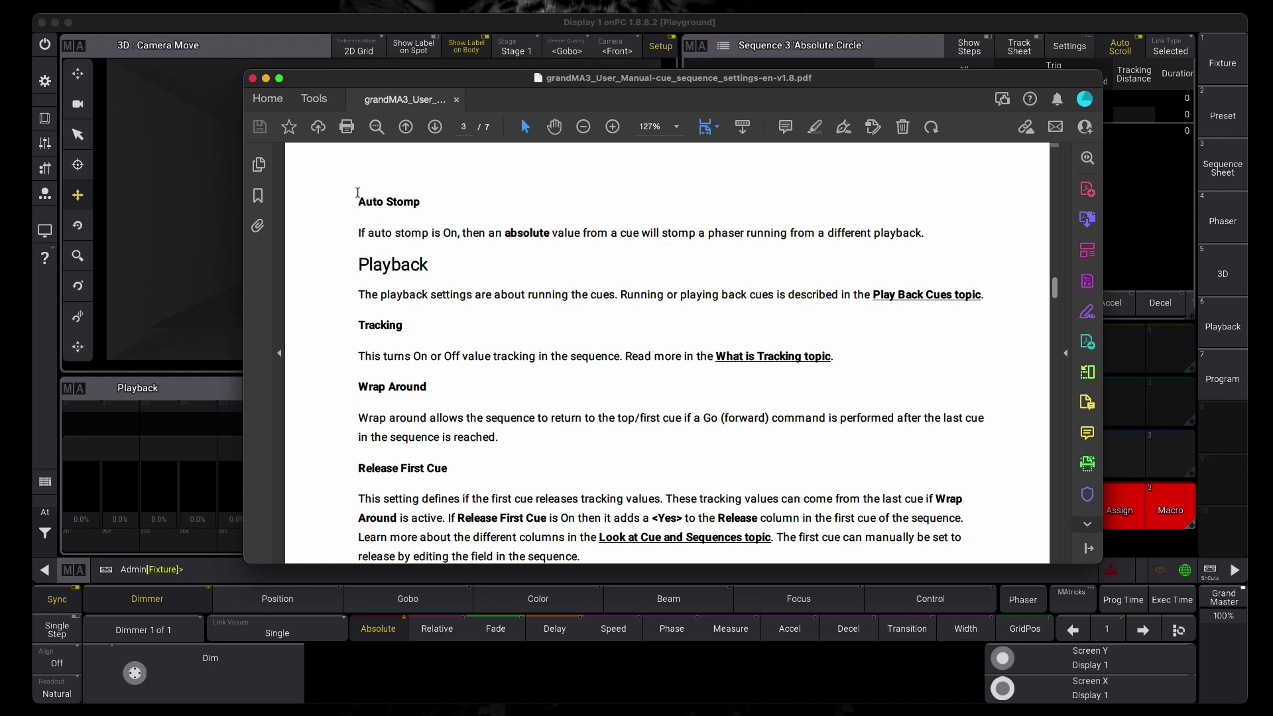
left_click(252, 79)
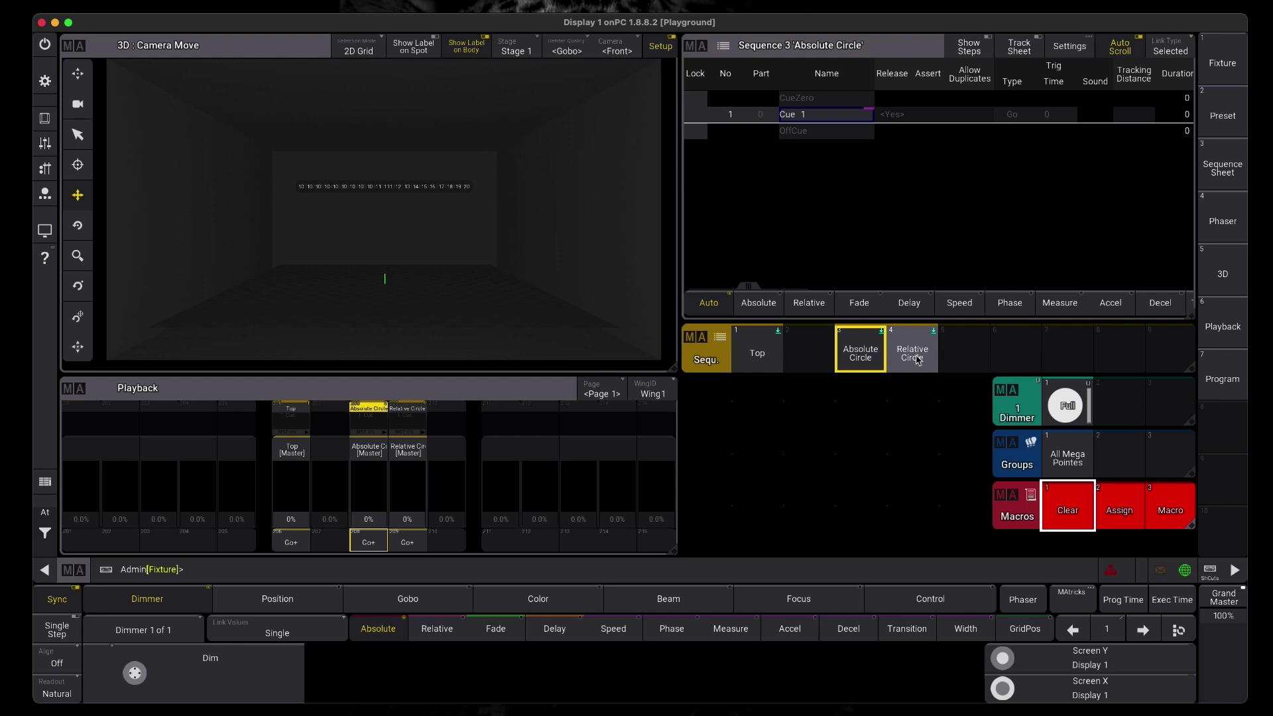
Step: Clear the programmer, select the All Mega Pointes group and set its dimmer to the Full preset
left_click(1073, 505)
left_click(1072, 458)
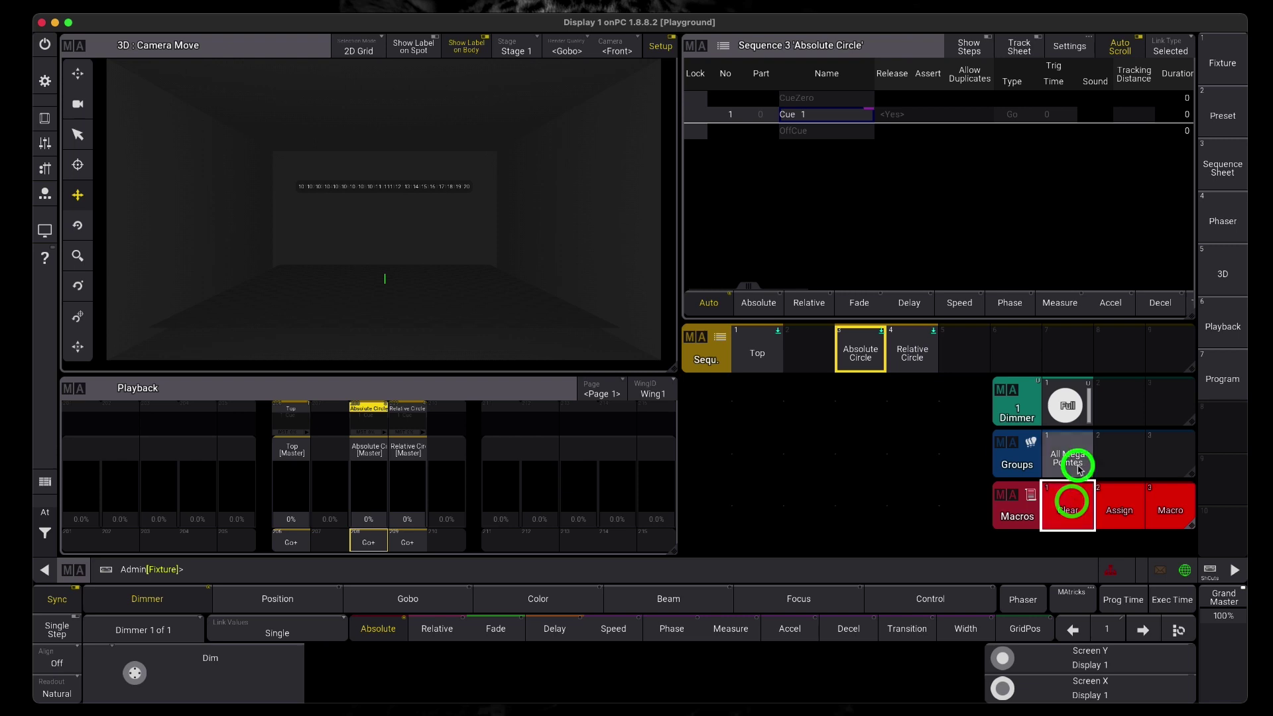
left_click(1072, 408)
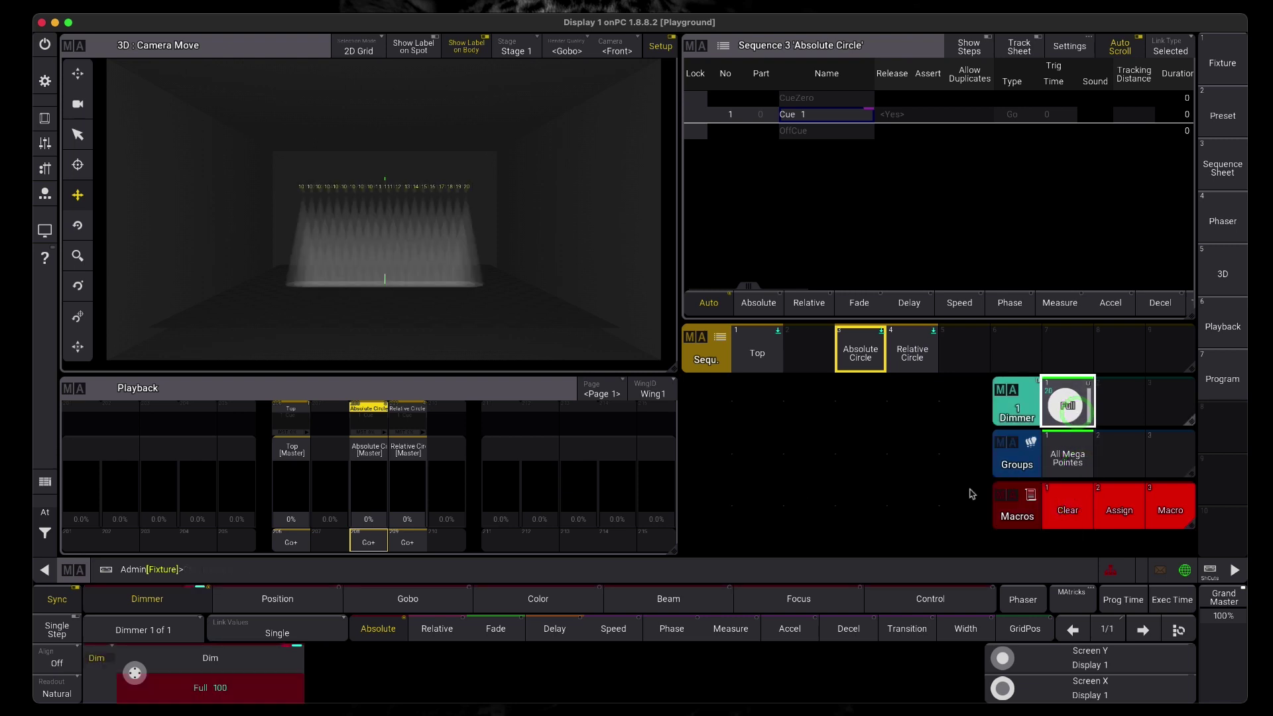
Step: Test the override by raising the Top master and then the Absolute Circle master to 100%, and return both to 0%
left_click(296, 521)
left_click_drag(295, 522, 302, 423)
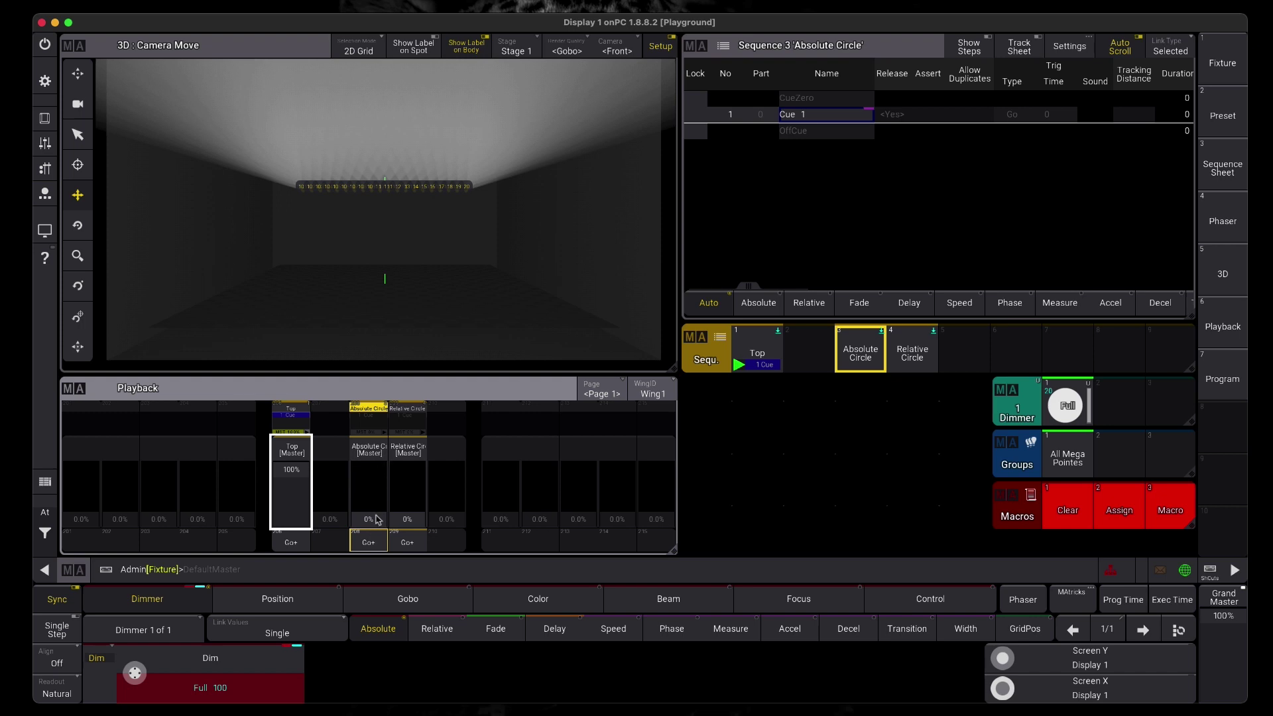
left_click_drag(375, 524, 377, 431)
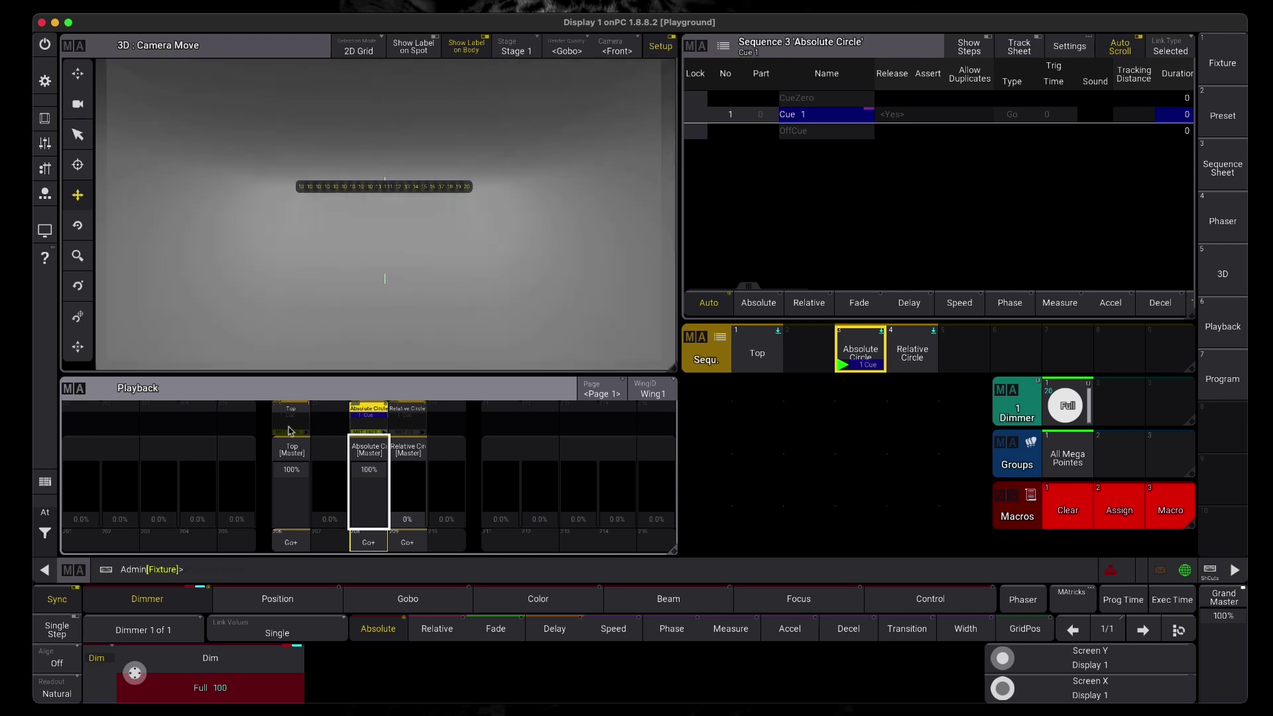
left_click_drag(375, 475, 368, 565)
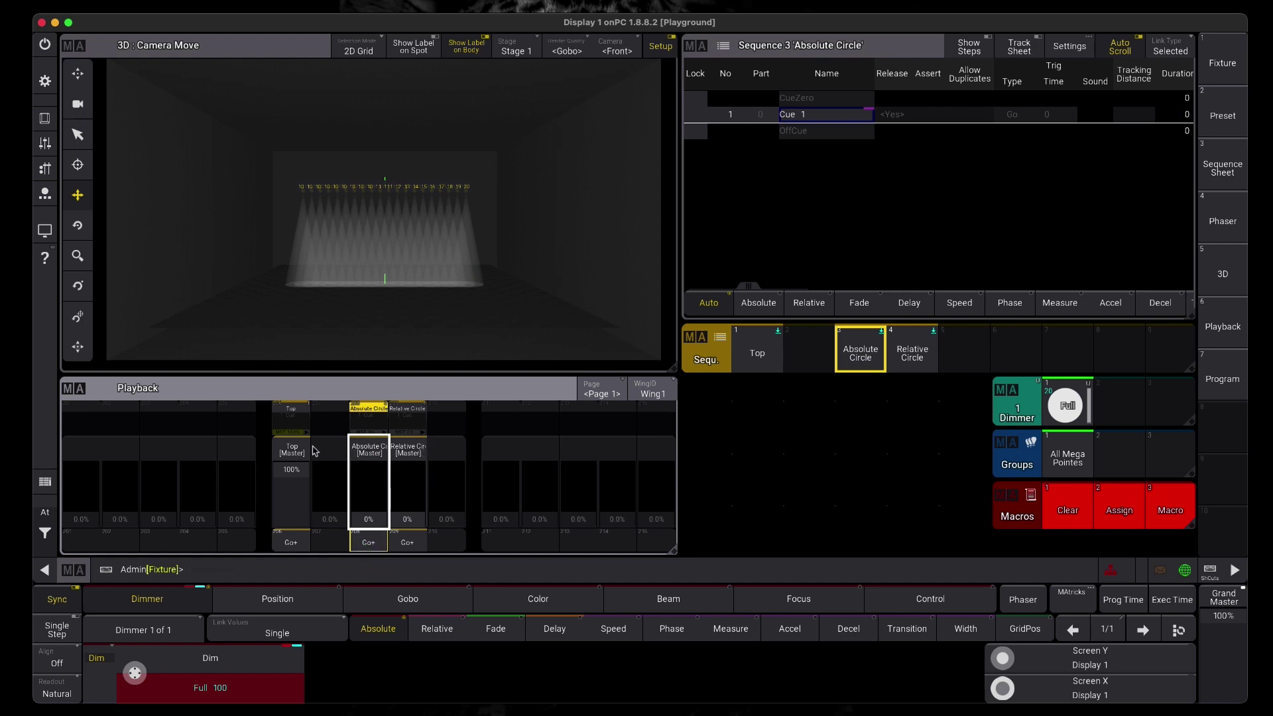
left_click_drag(297, 470, 294, 544)
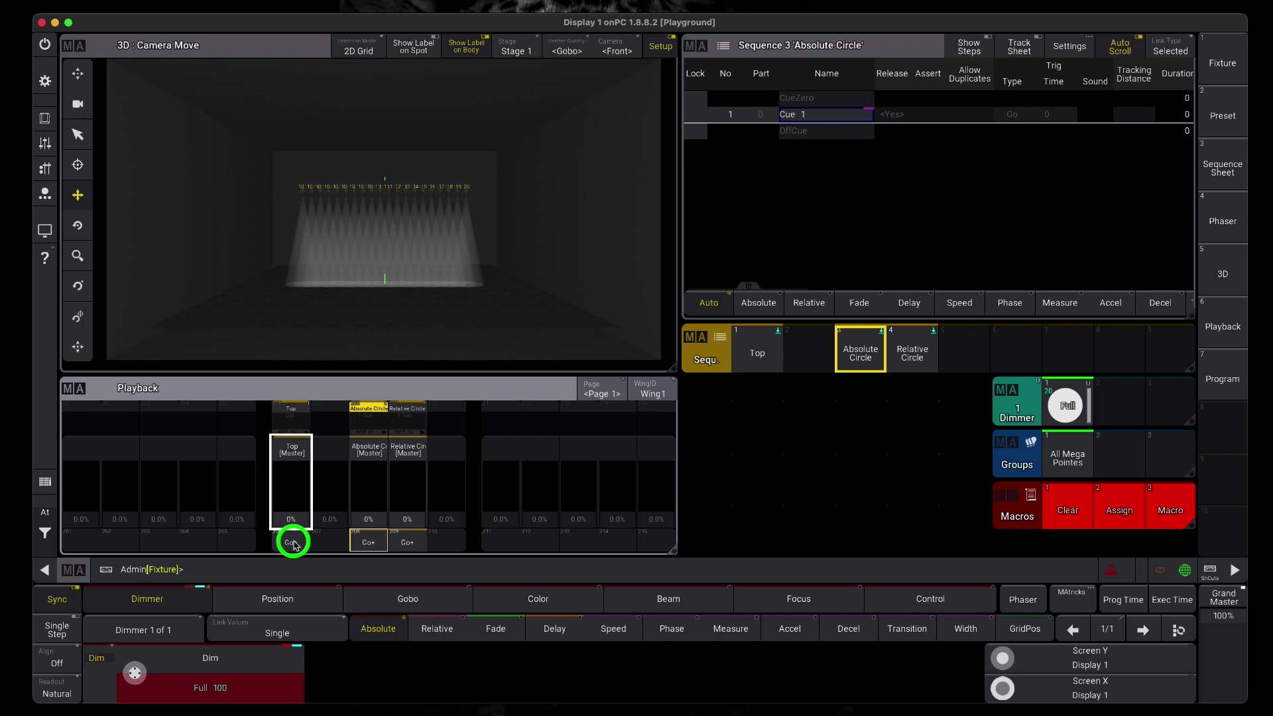
Step: Turn off Off when Overridden in the settings of the Top sequence and close its editor
left_click(760, 358)
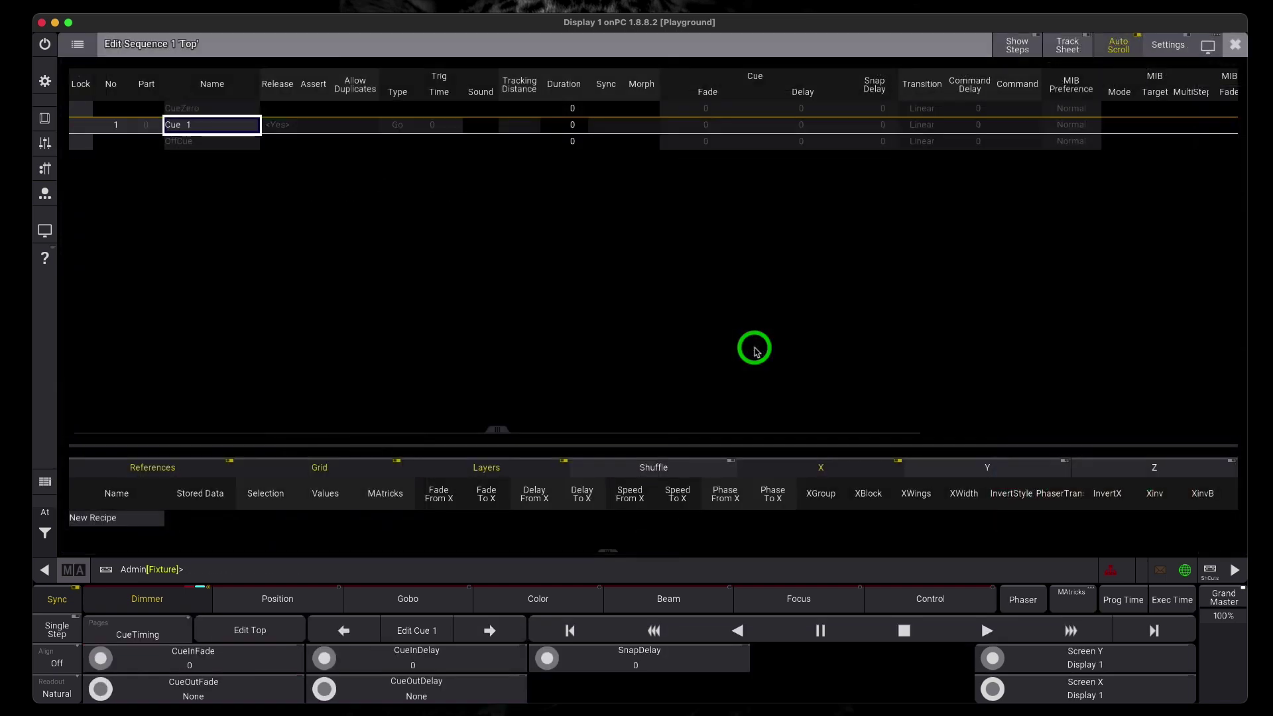
left_click(1155, 46)
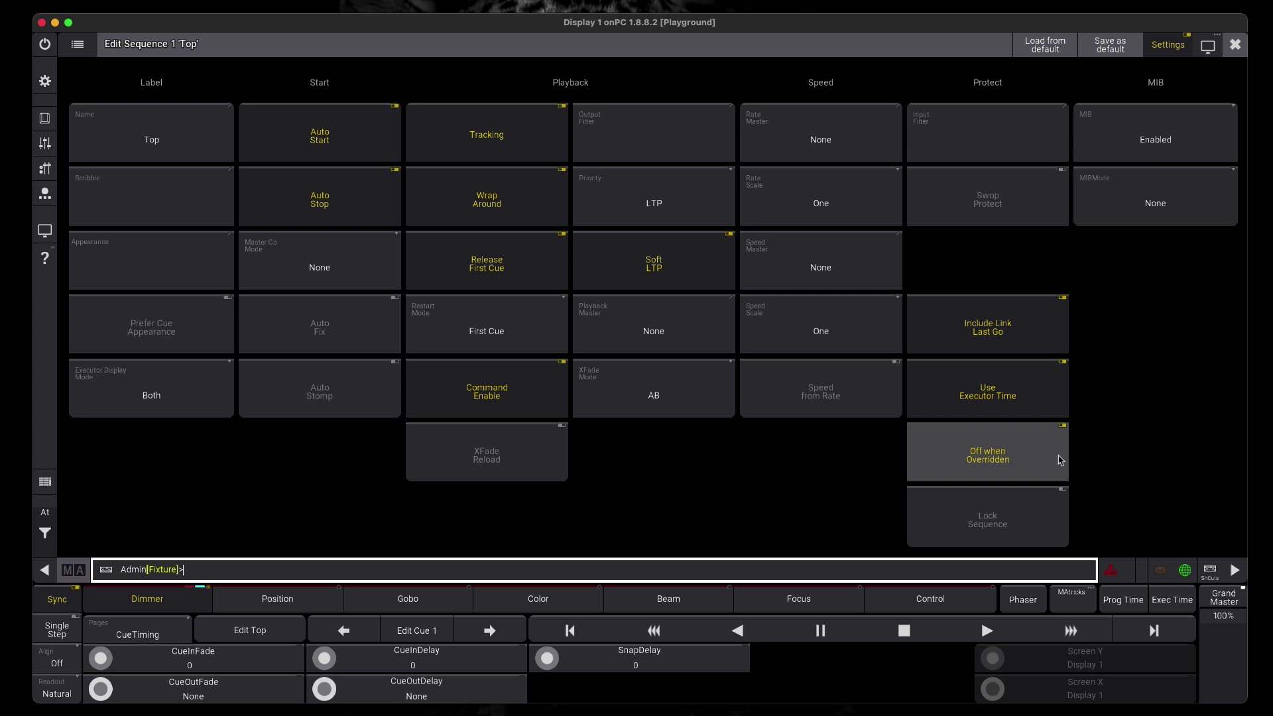
left_click(1006, 442)
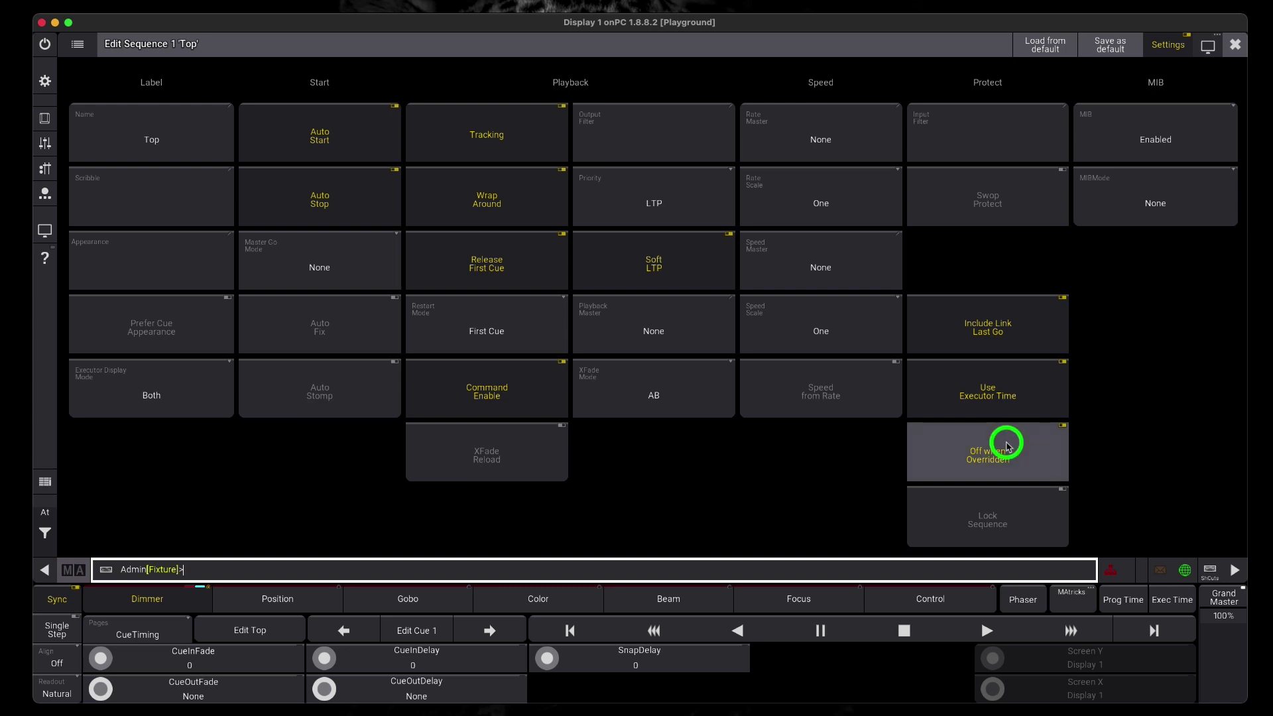
left_click(1233, 45)
Step: Raise the Top master and then the Absolute Circle master to 100%, and bring Absolute Circle back to 0%
left_click_drag(292, 524, 296, 416)
left_click_drag(380, 524, 378, 439)
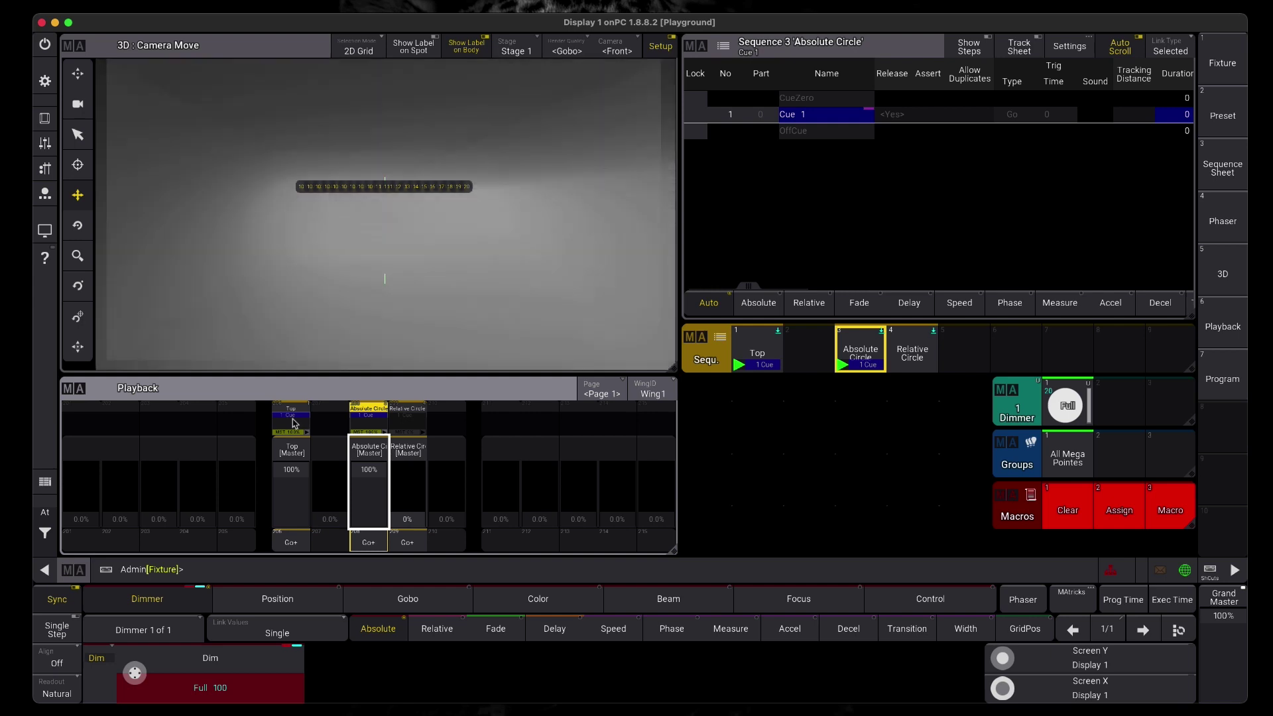
left_click(369, 473)
left_click_drag(370, 476, 362, 547)
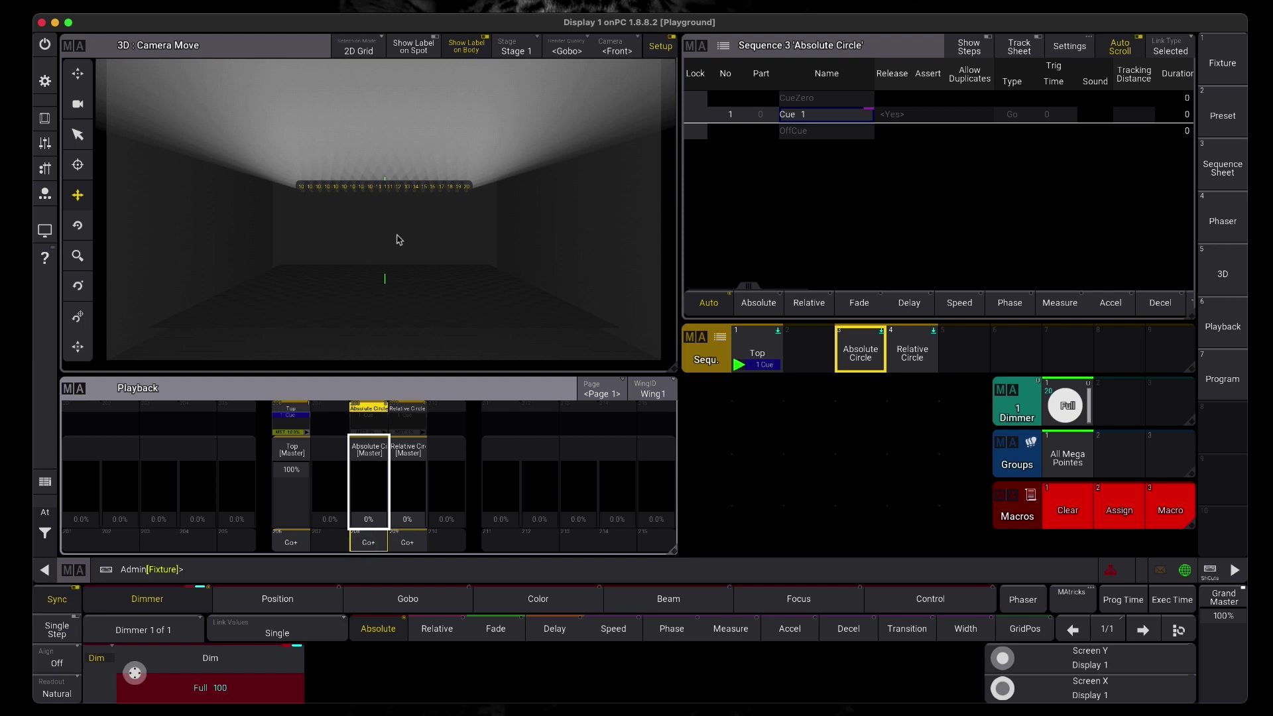
Step: Test the opposite order by running the Absolute Circle master at 100% and releasing Top, and return both masters to 0%
left_click_drag(296, 472, 290, 545)
left_click(369, 407)
left_click(289, 545)
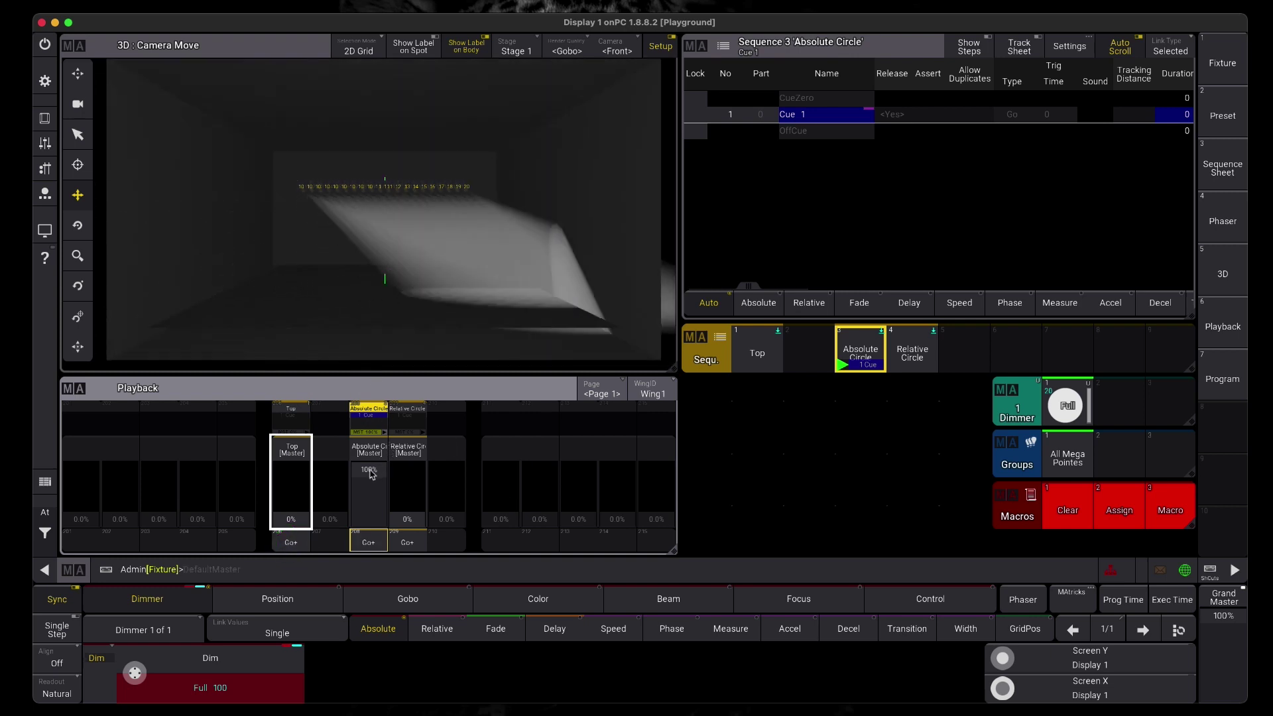
left_click_drag(370, 473, 361, 555)
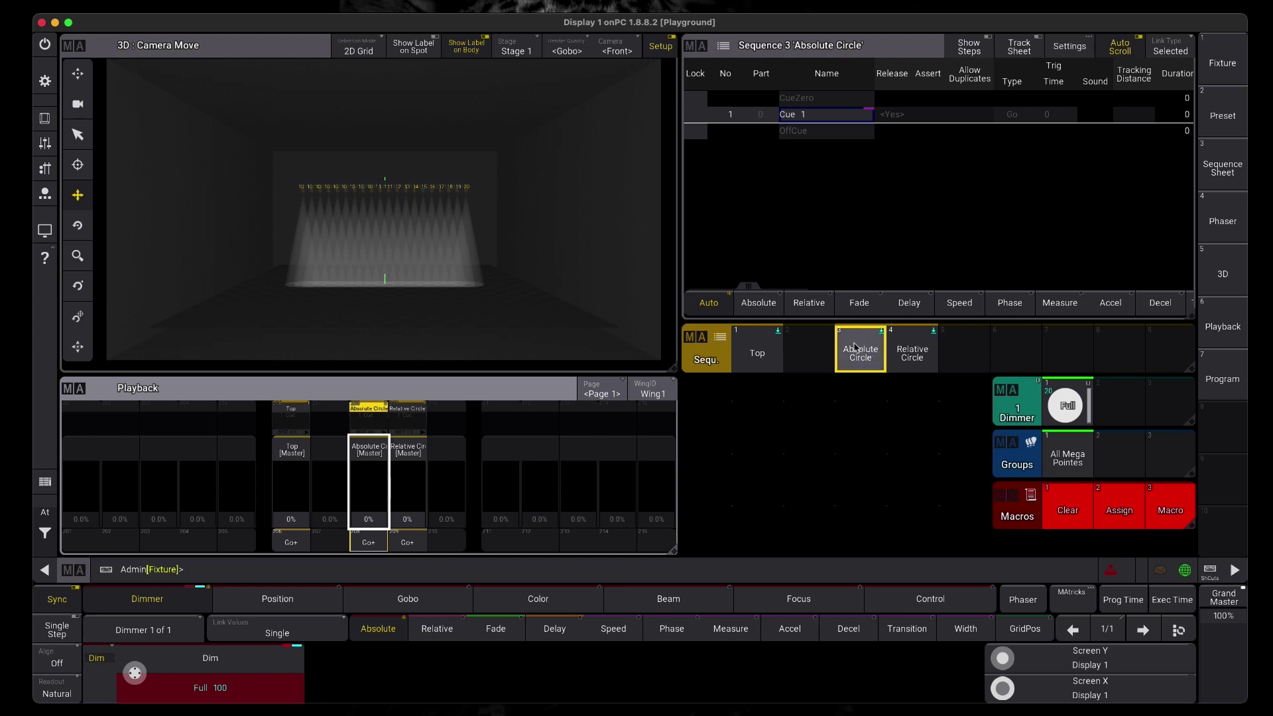
Step: Turn on Auto Stomp in the settings of the Top sequence and close its editor
left_click(771, 350)
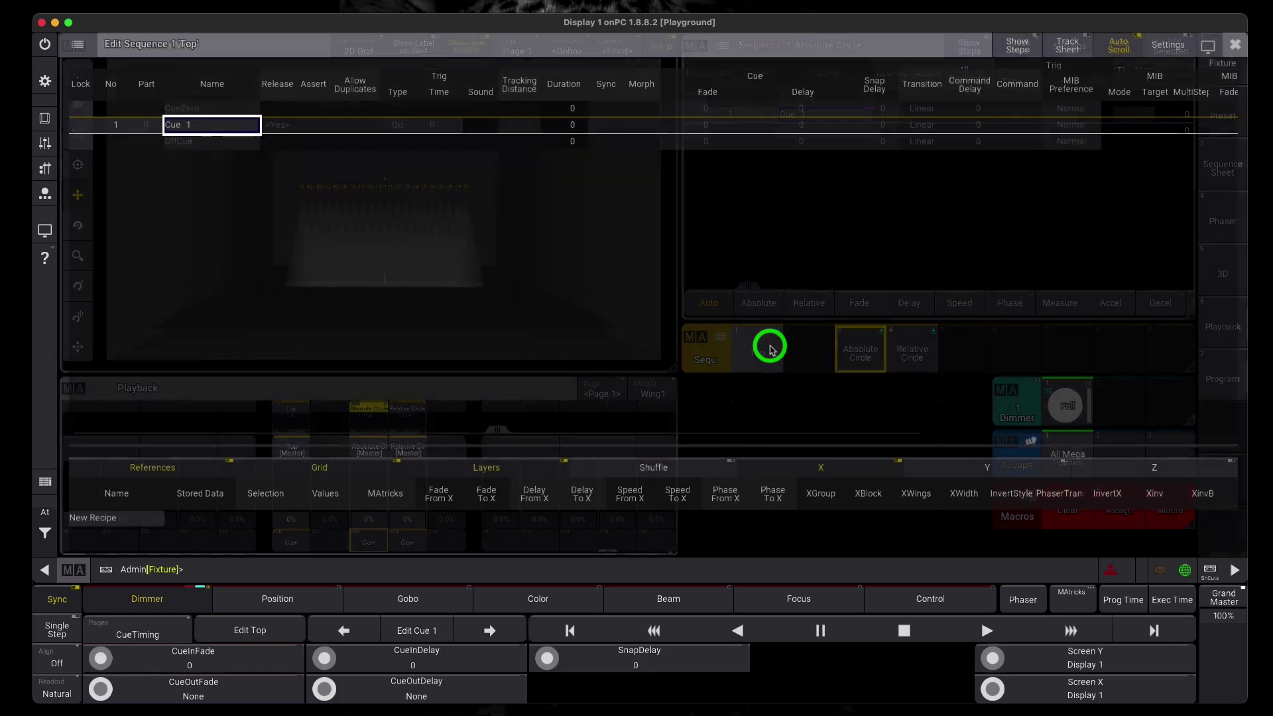
left_click(1174, 41)
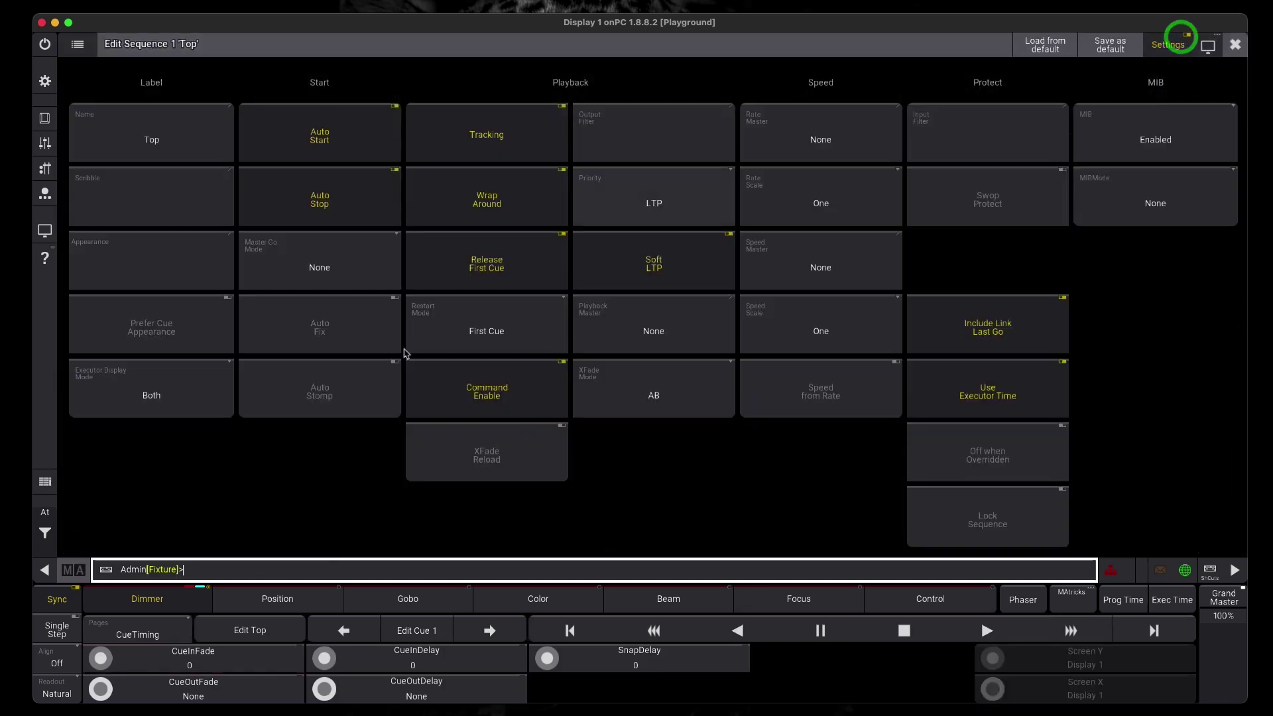
left_click(305, 396)
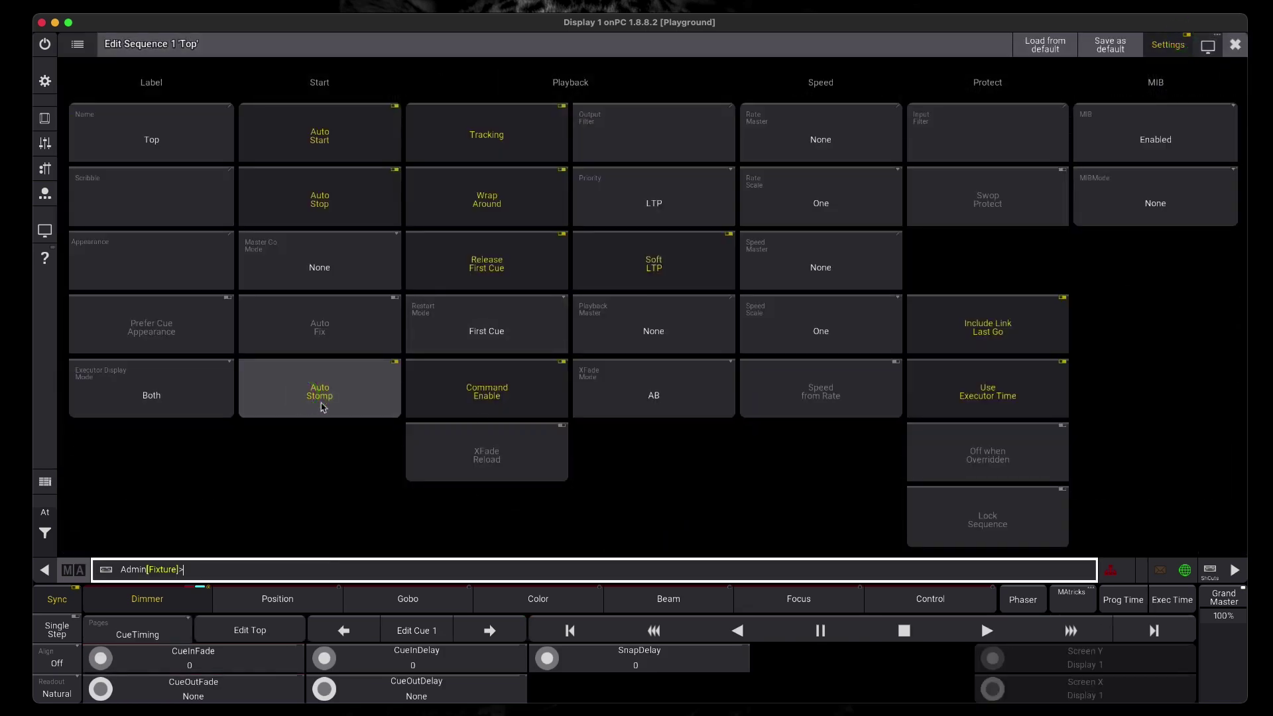
left_click(1232, 45)
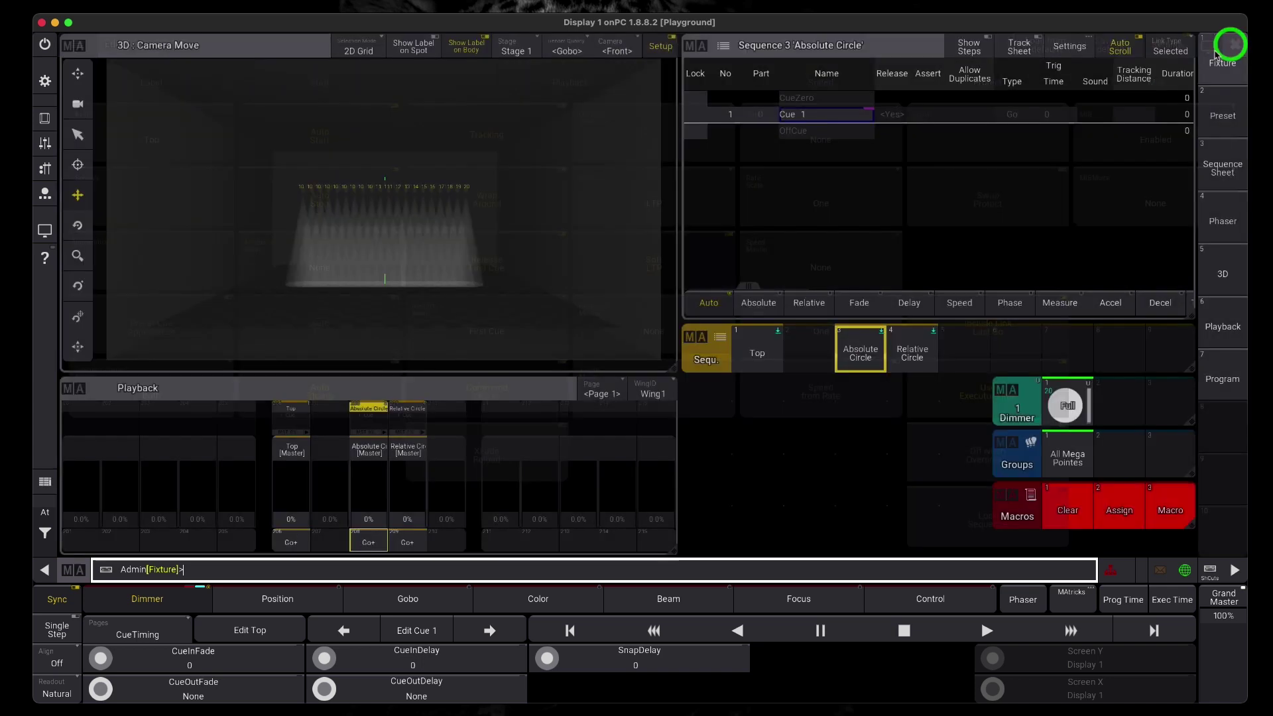
Step: Raise the Absolute Circle master and then the Top master to 100%, return both to 0% and clear the programmer
left_click_drag(365, 520, 374, 408)
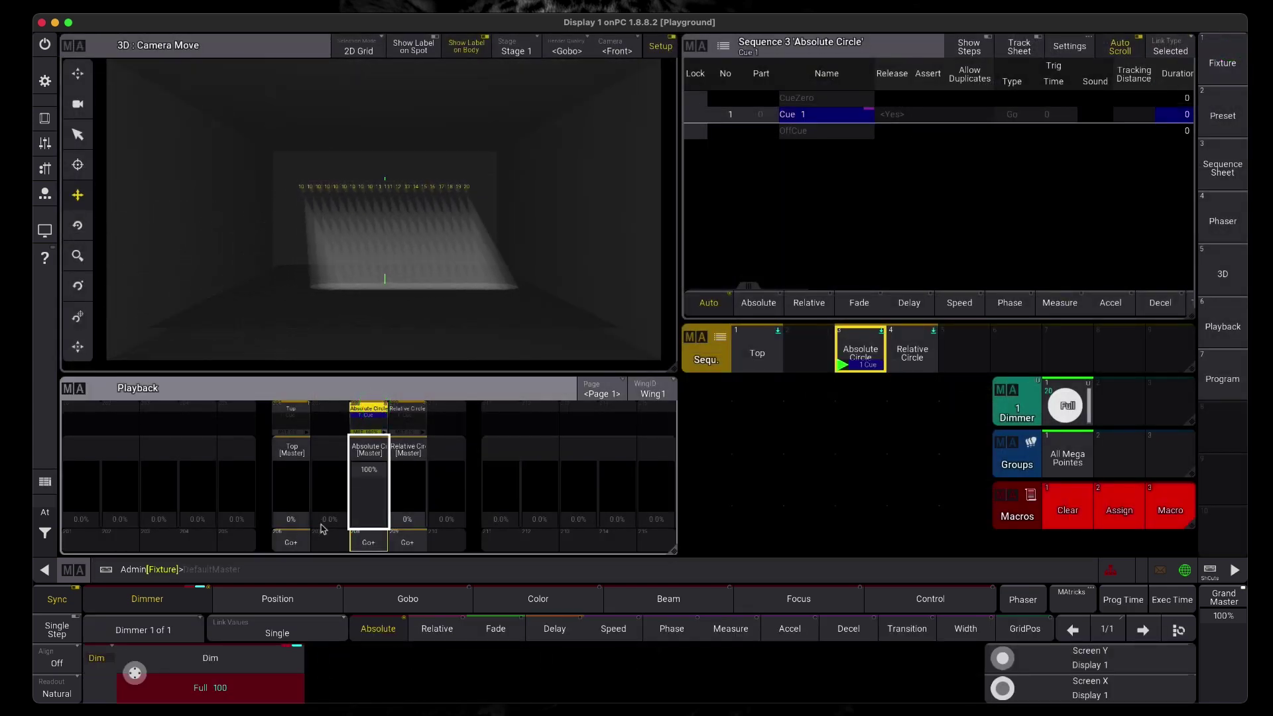
left_click_drag(292, 518, 295, 426)
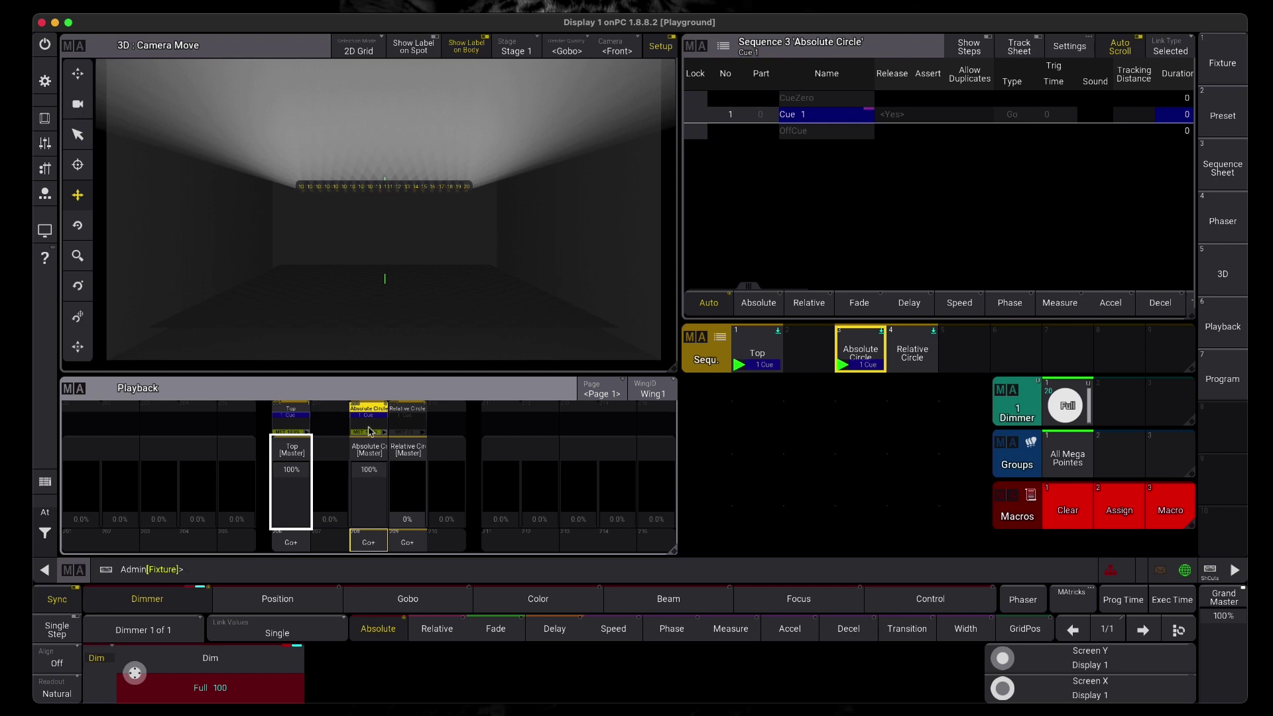
left_click_drag(294, 470, 289, 572)
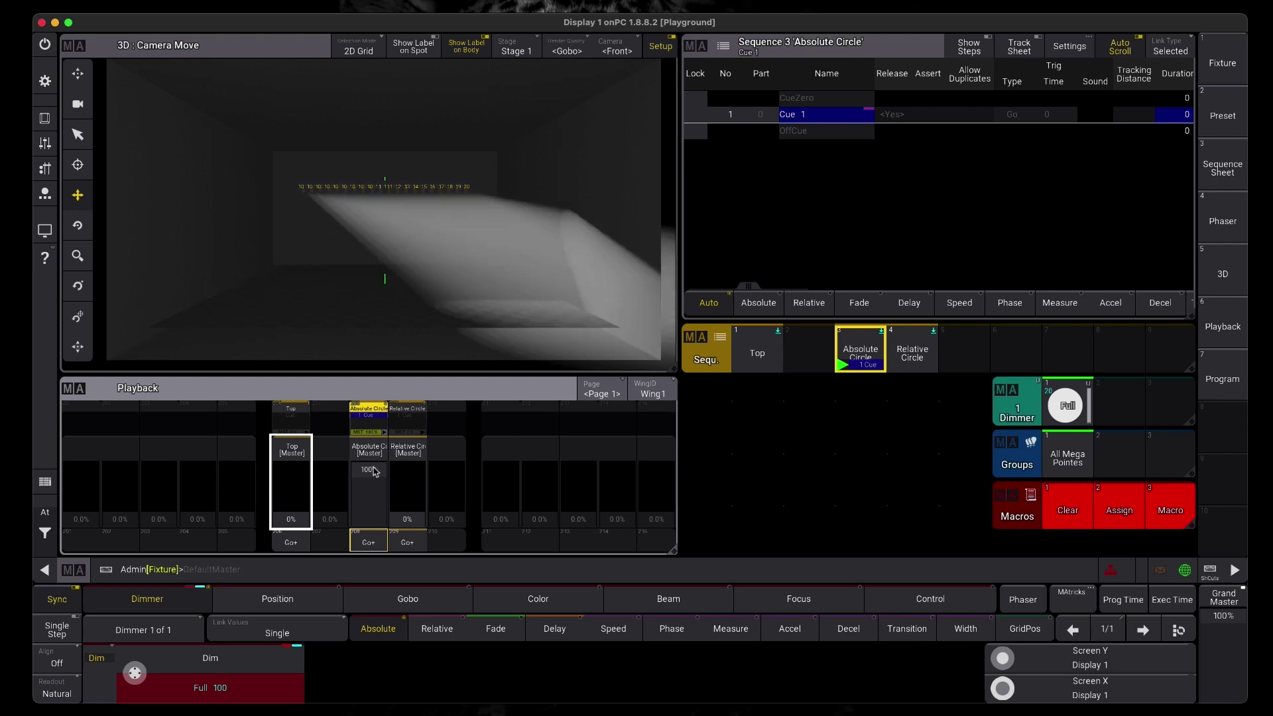
left_click(358, 549)
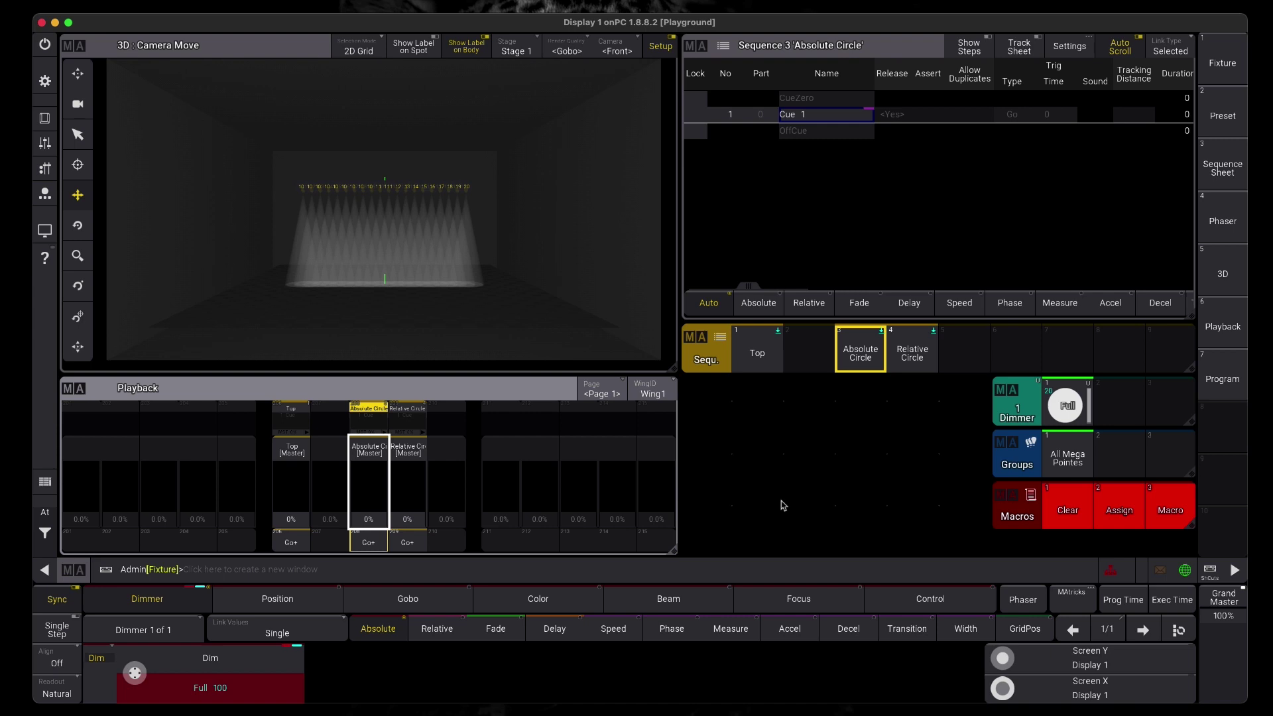
left_click(1079, 524)
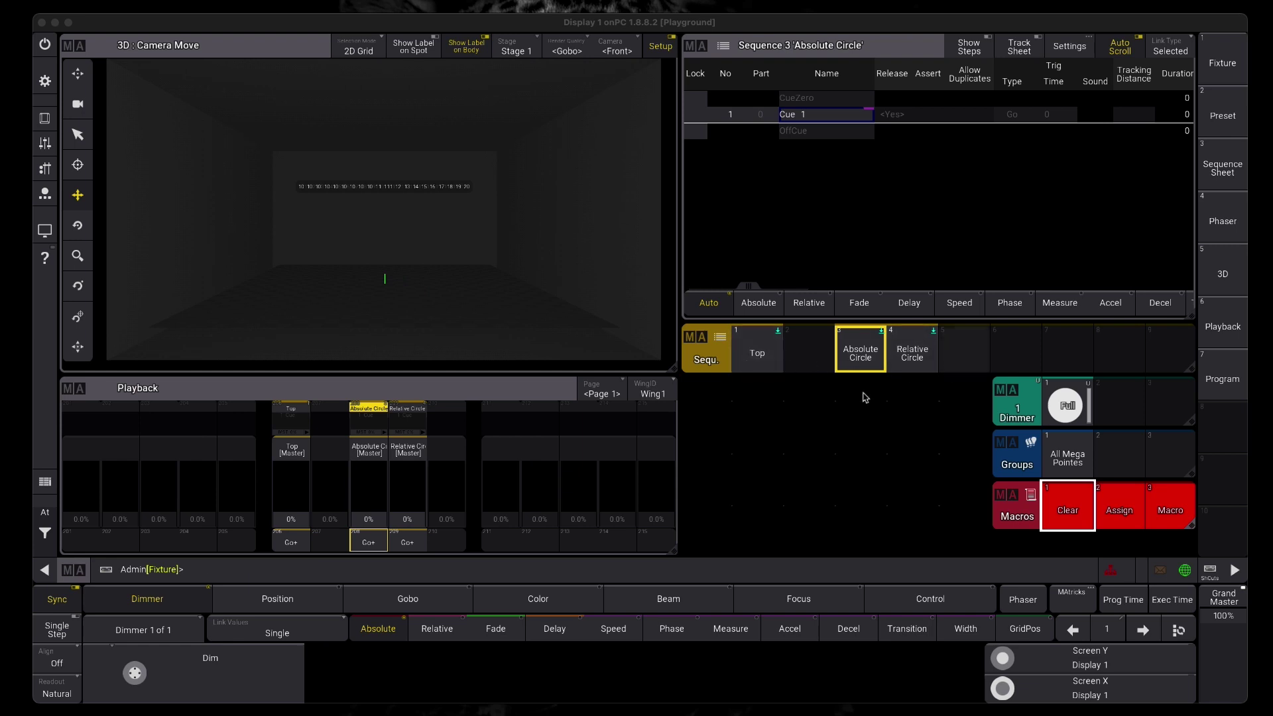
Step: Check the Auto Stomp and Off when Overridden settings of the Top and Relative Circle sequences
left_click(765, 352)
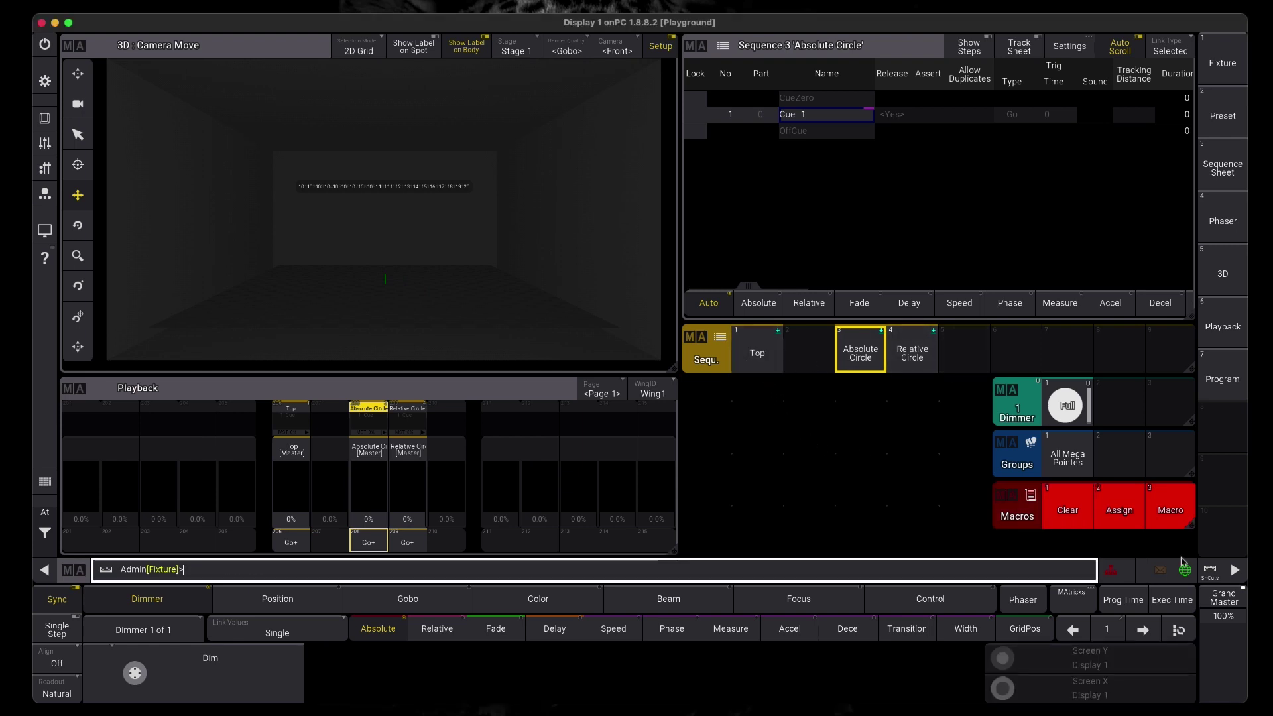
left_click(765, 352)
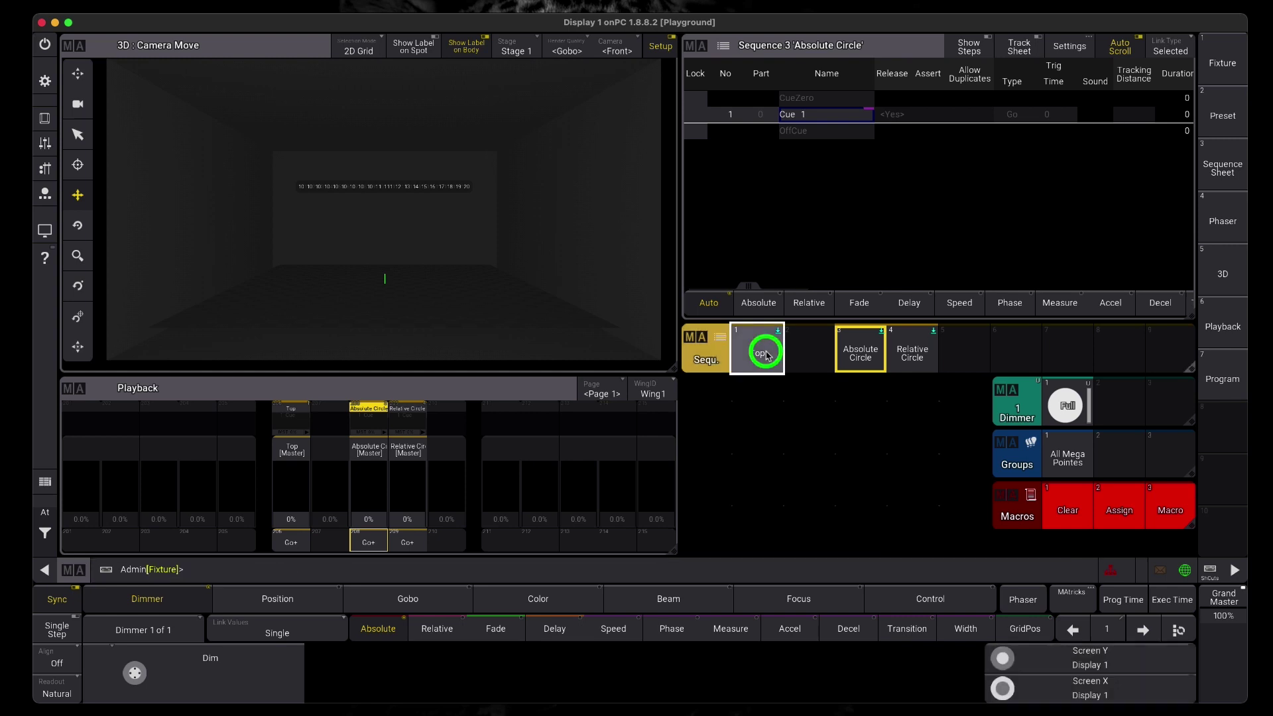
left_click(1162, 40)
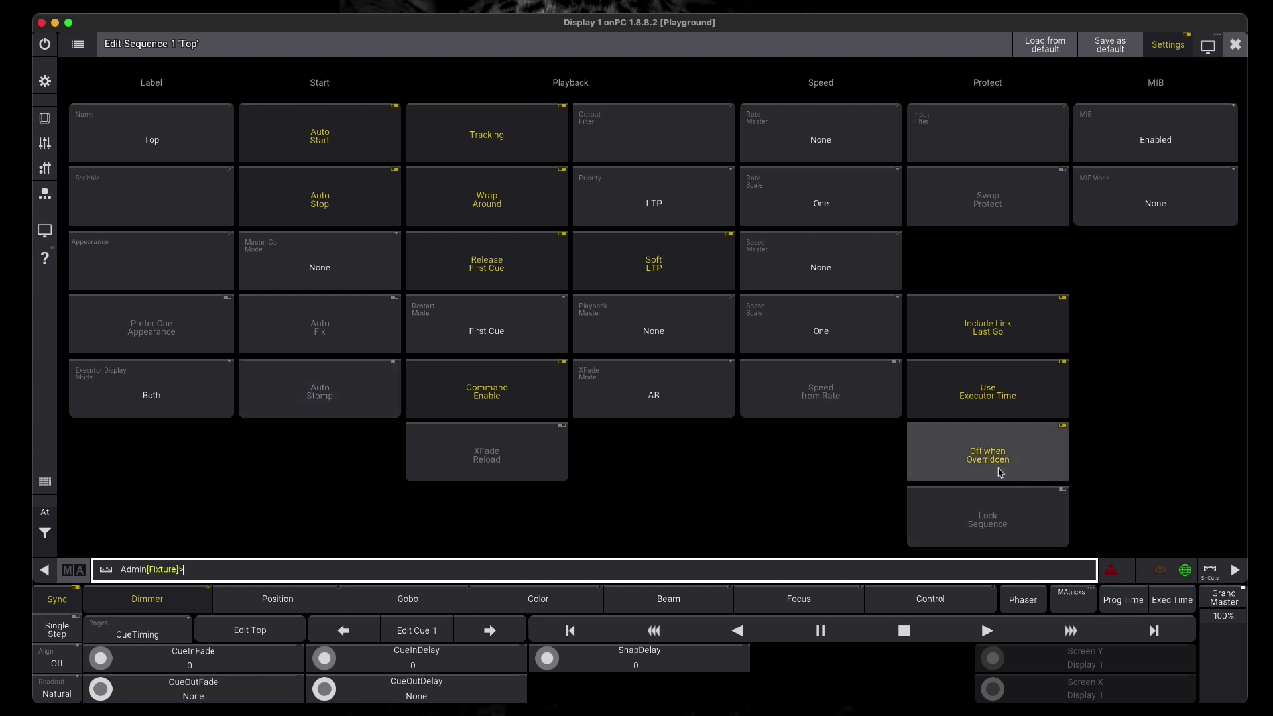
left_click(1235, 44)
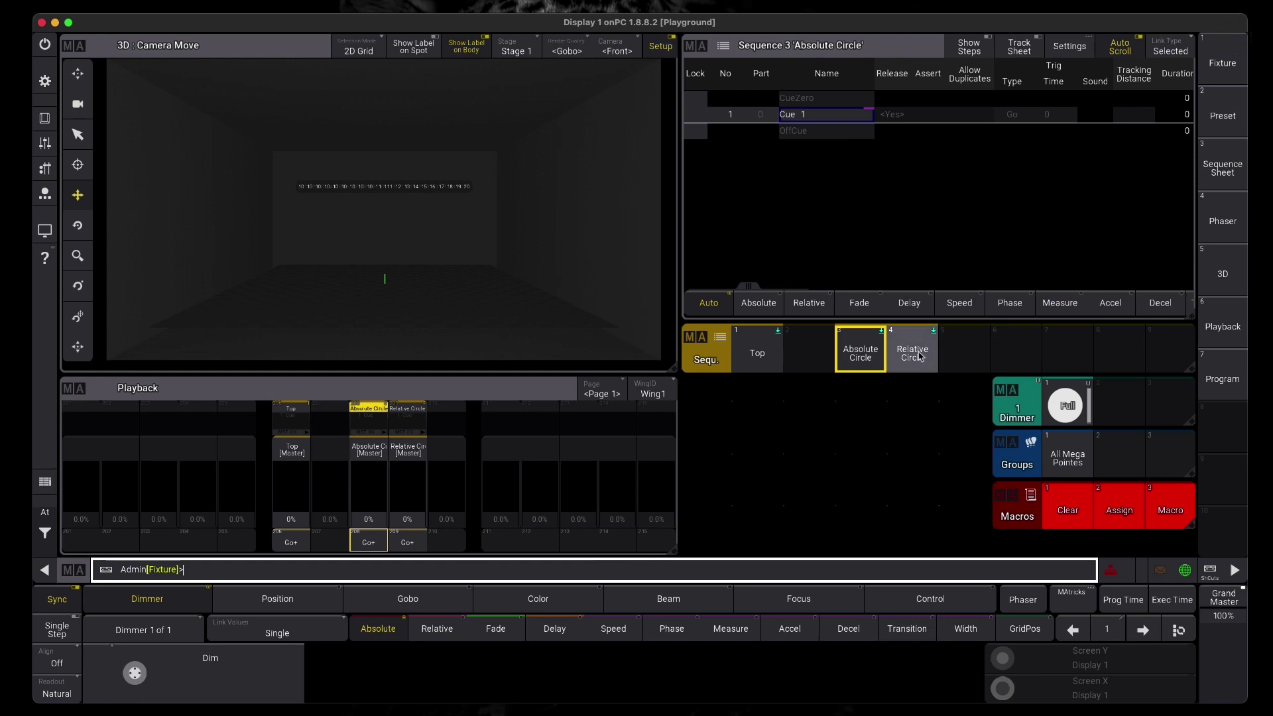
left_click(916, 345)
left_click(1159, 42)
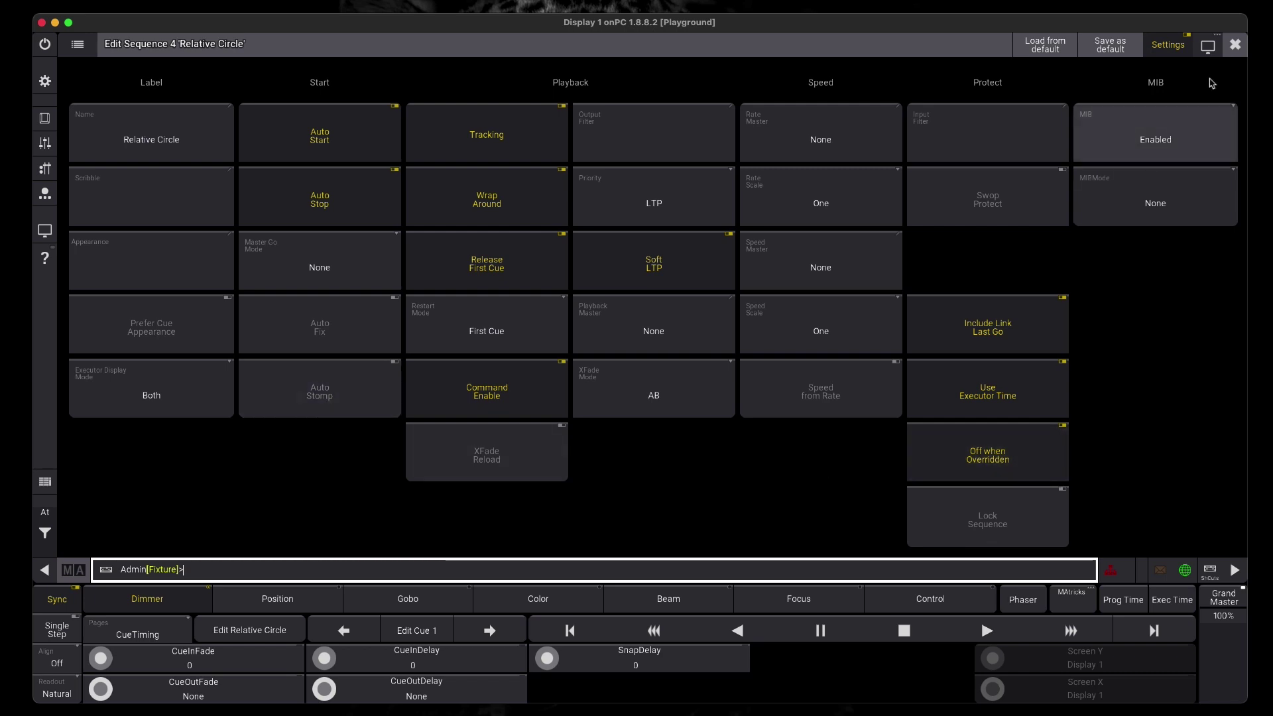
left_click(1235, 45)
Step: Set the All Mega Pointes group to full dimmer, and raise the Relative Circle master and then the Top master to 100%
left_click(1067, 457)
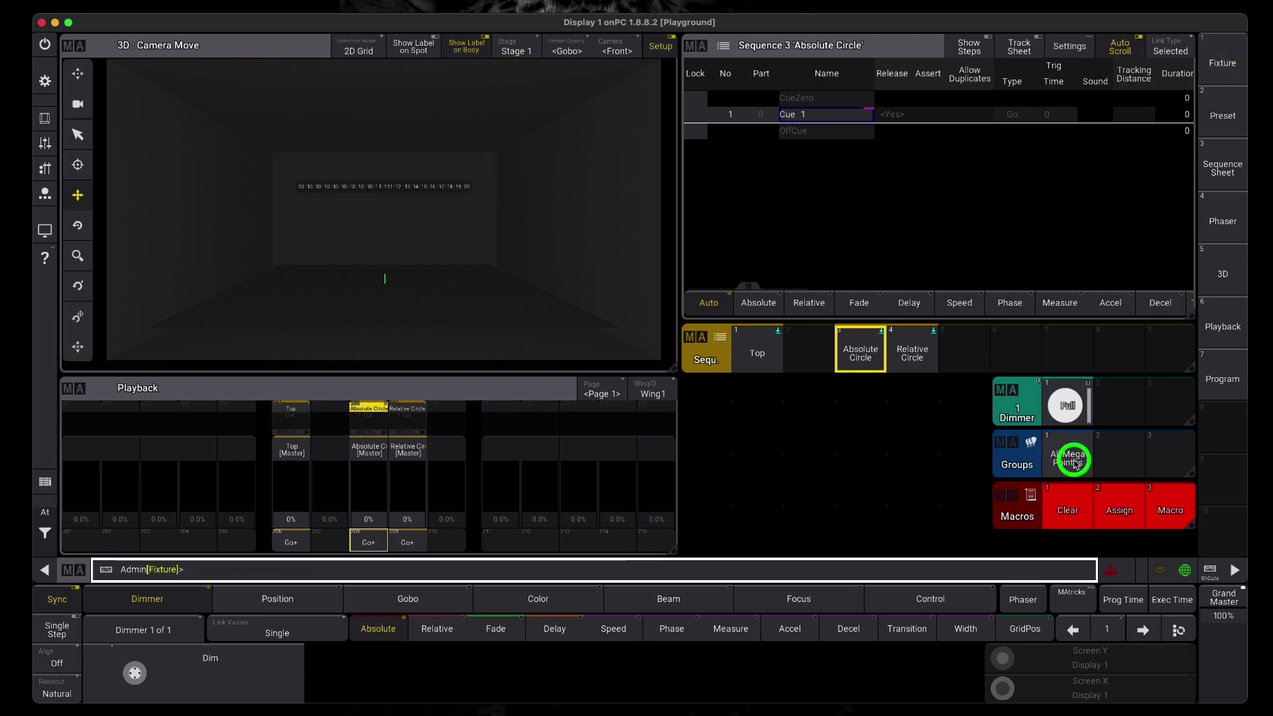
left_click(1069, 402)
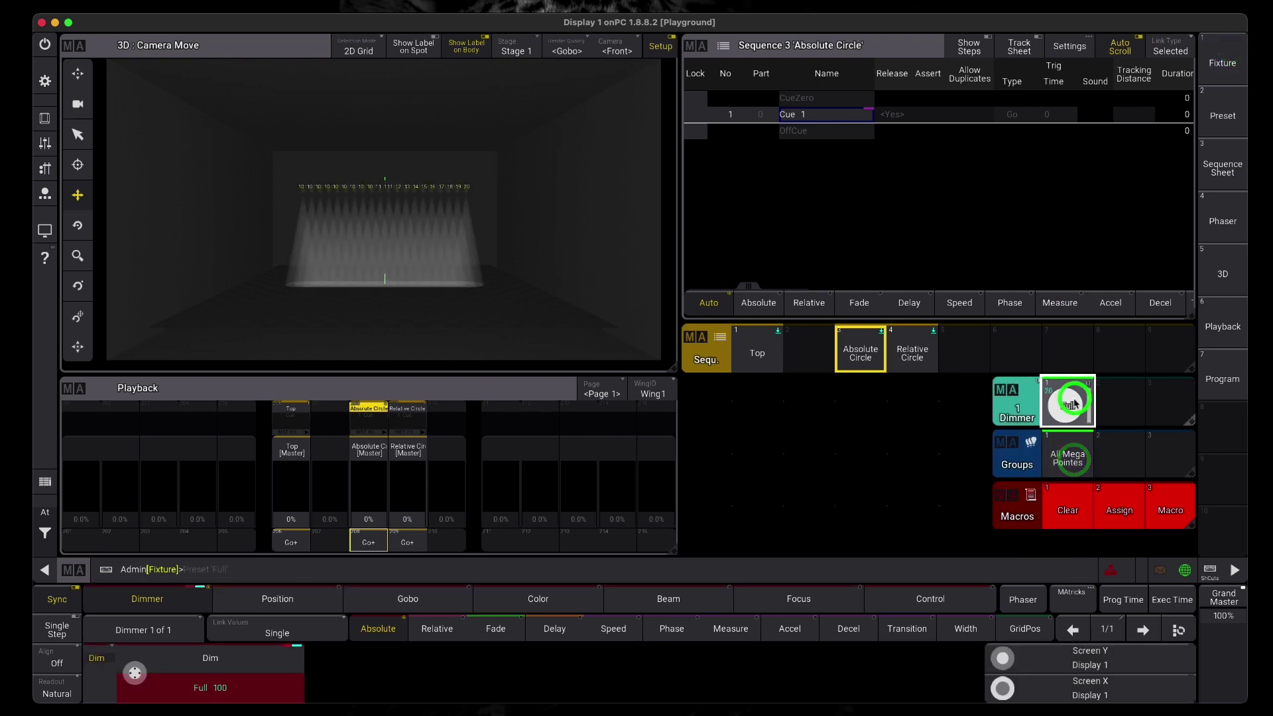
left_click(410, 524)
left_click_drag(411, 527, 406, 371)
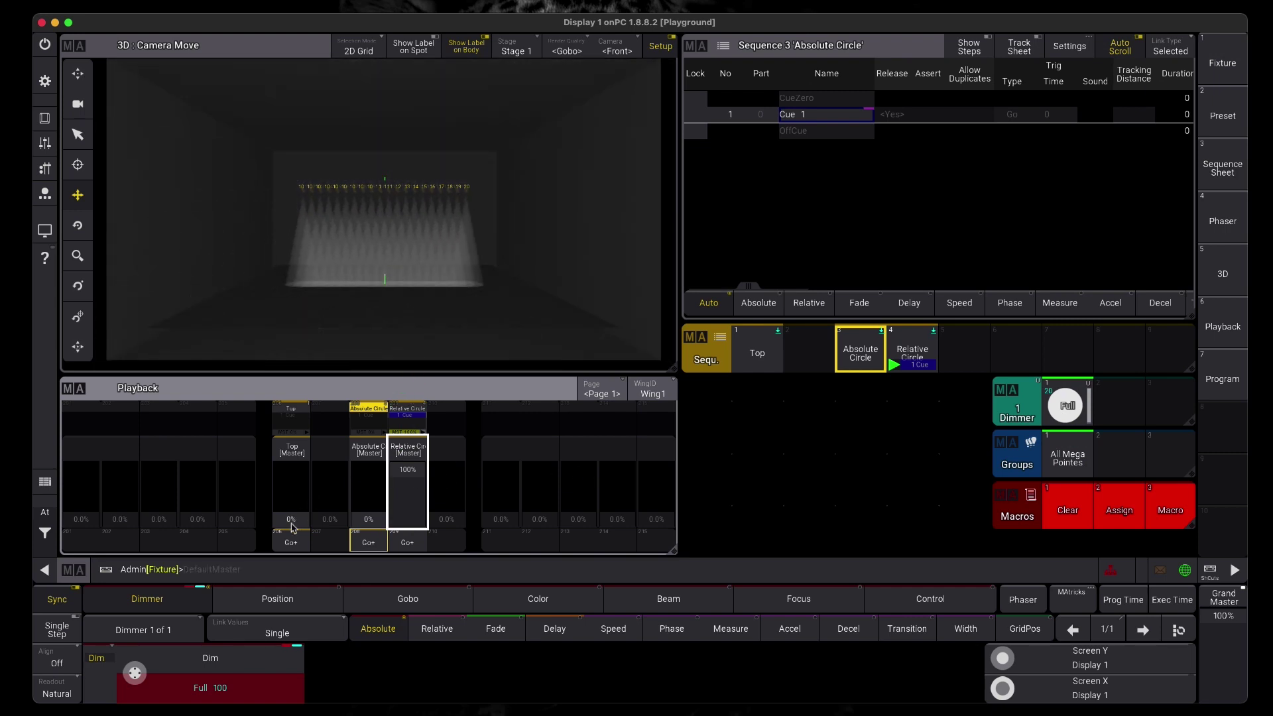
left_click_drag(294, 527, 295, 424)
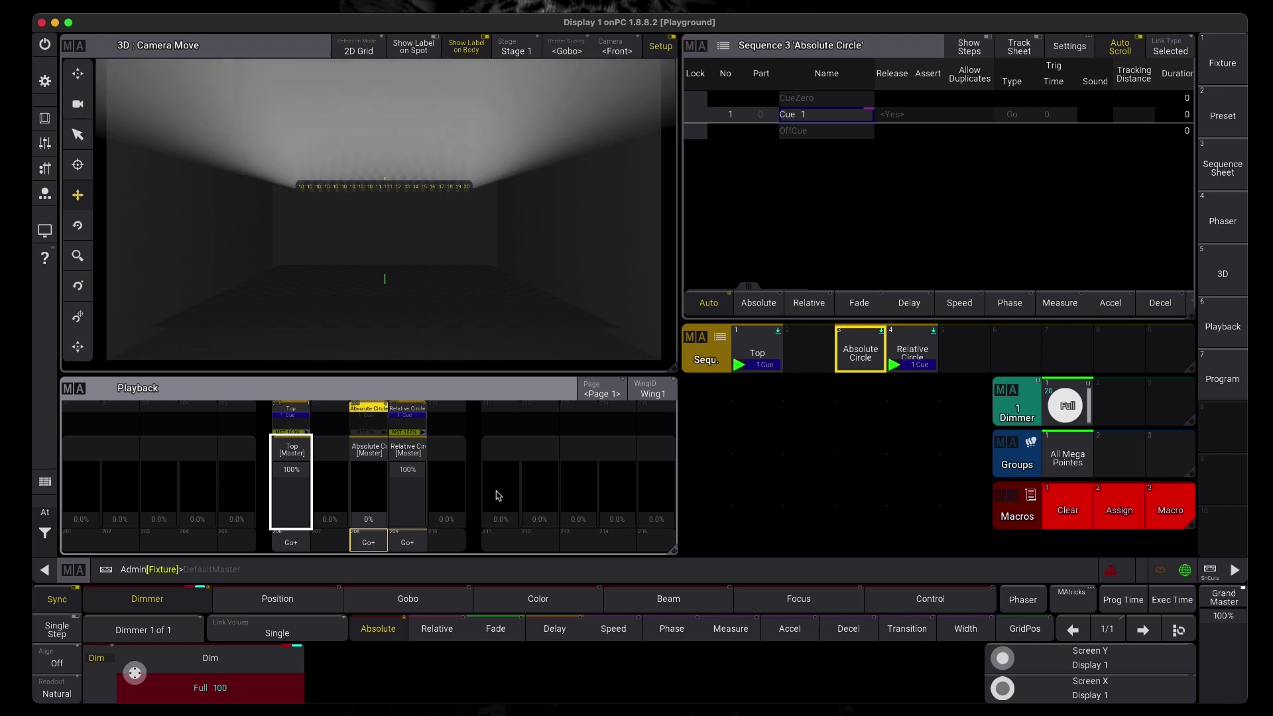
Step: Open the settings of the Relative Circle sequence and review its options while it is running
left_click(910, 341)
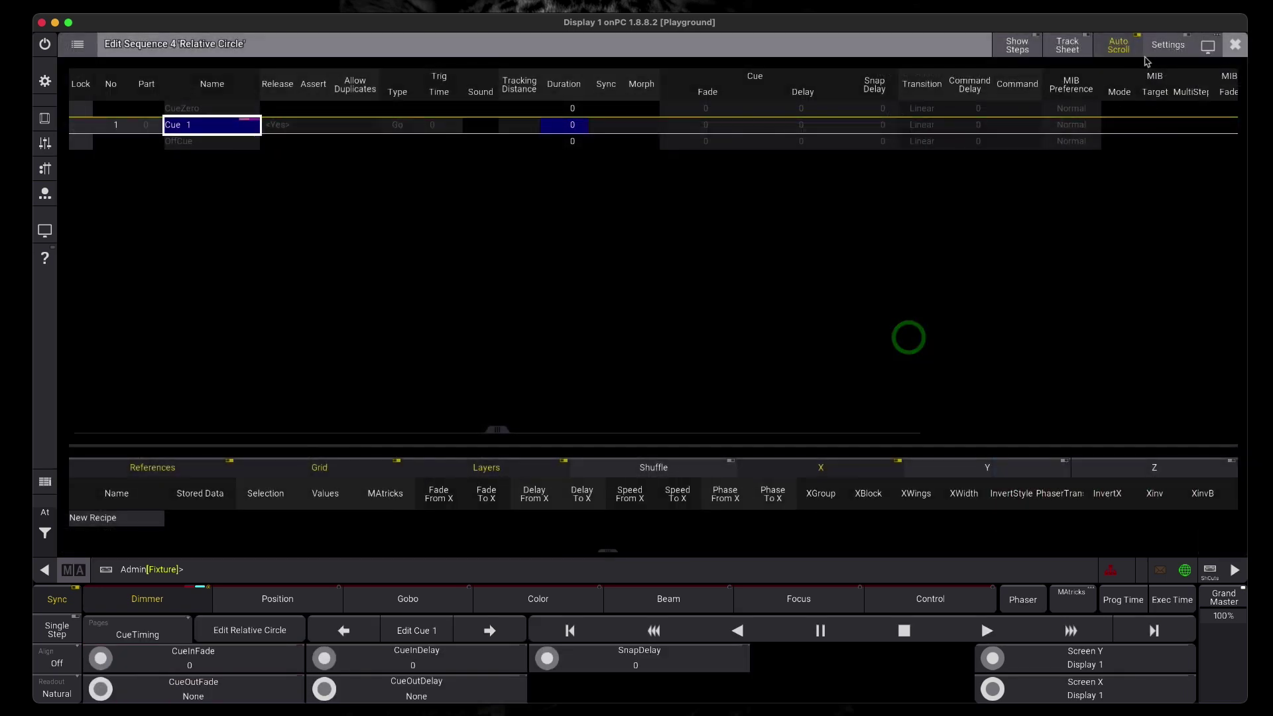
left_click(1170, 44)
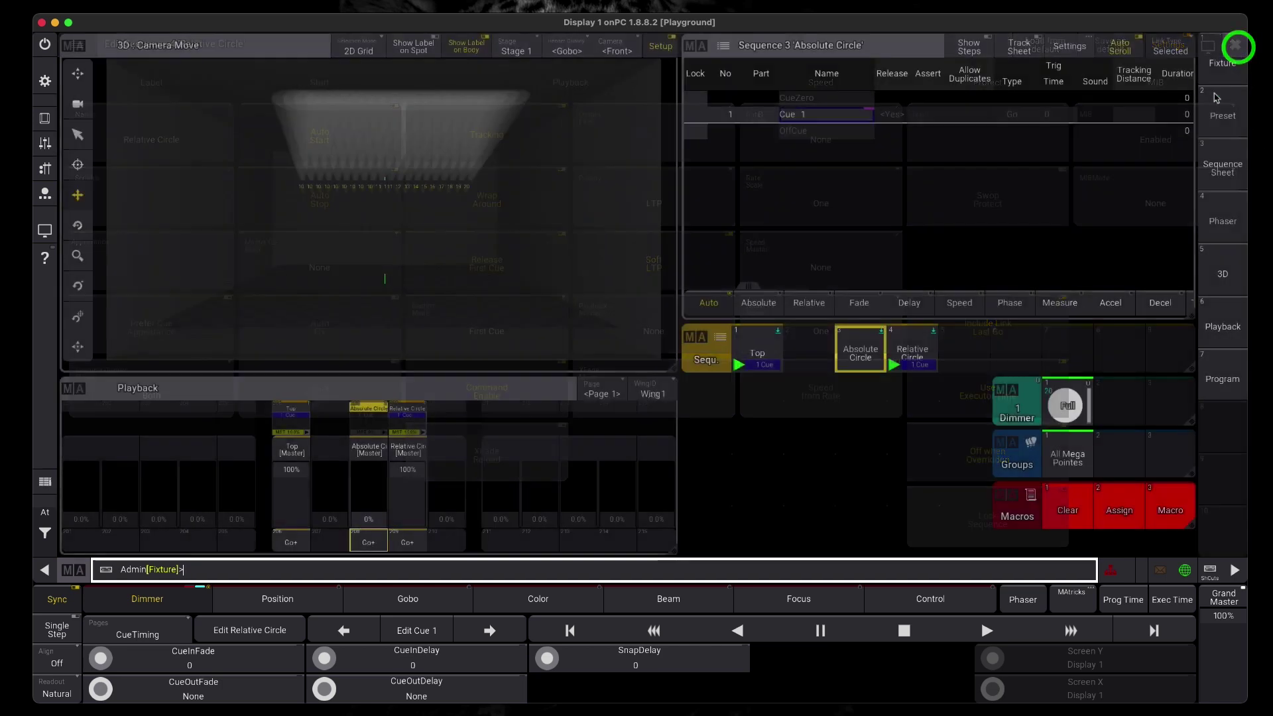
Step: Close the Relative Circle settings and return the Top and Relative Circle masters to 0%
left_click(1235, 45)
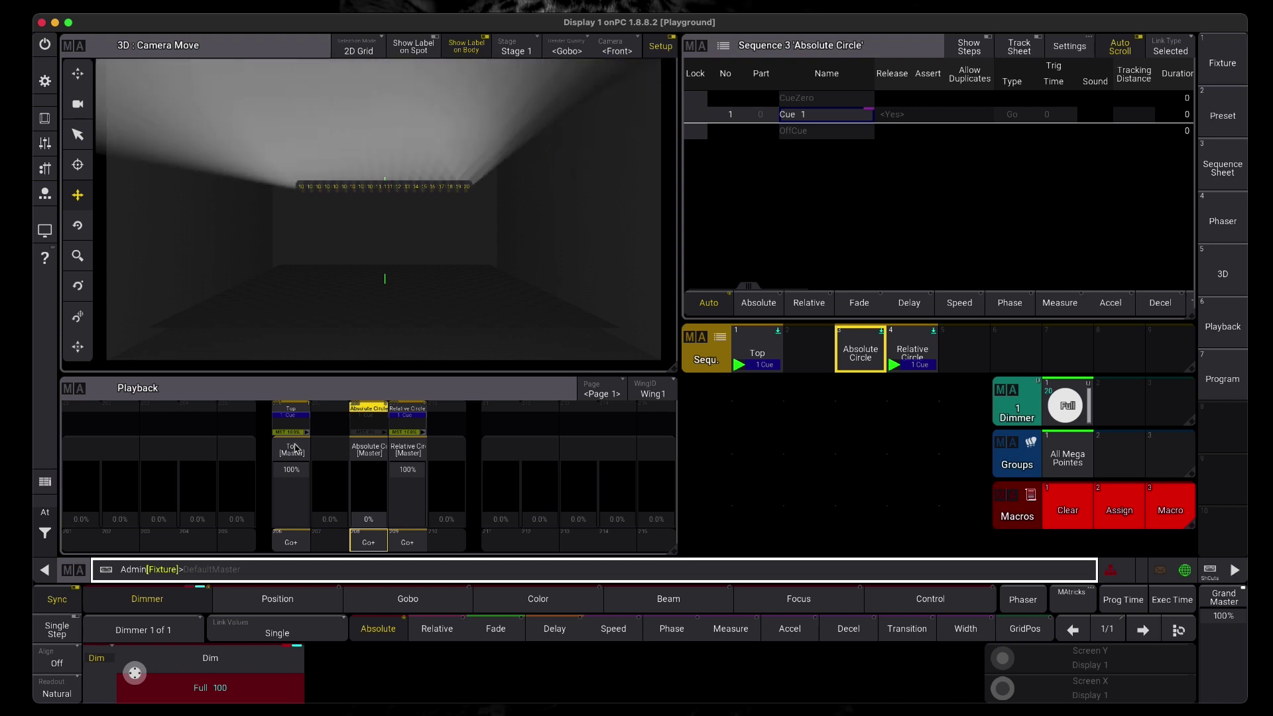
left_click_drag(295, 472, 285, 568)
left_click_drag(403, 481, 417, 540)
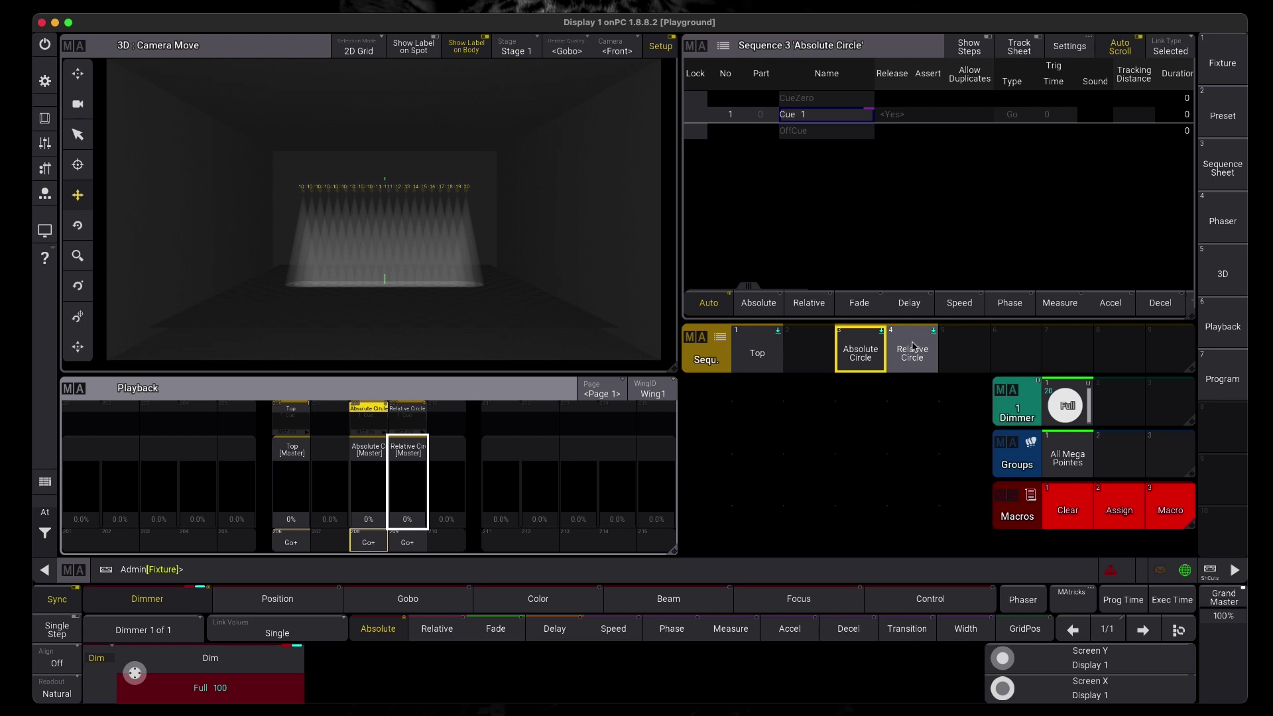
Step: Enable Auto Stomp in the settings of the Top sequence
left_click(760, 355)
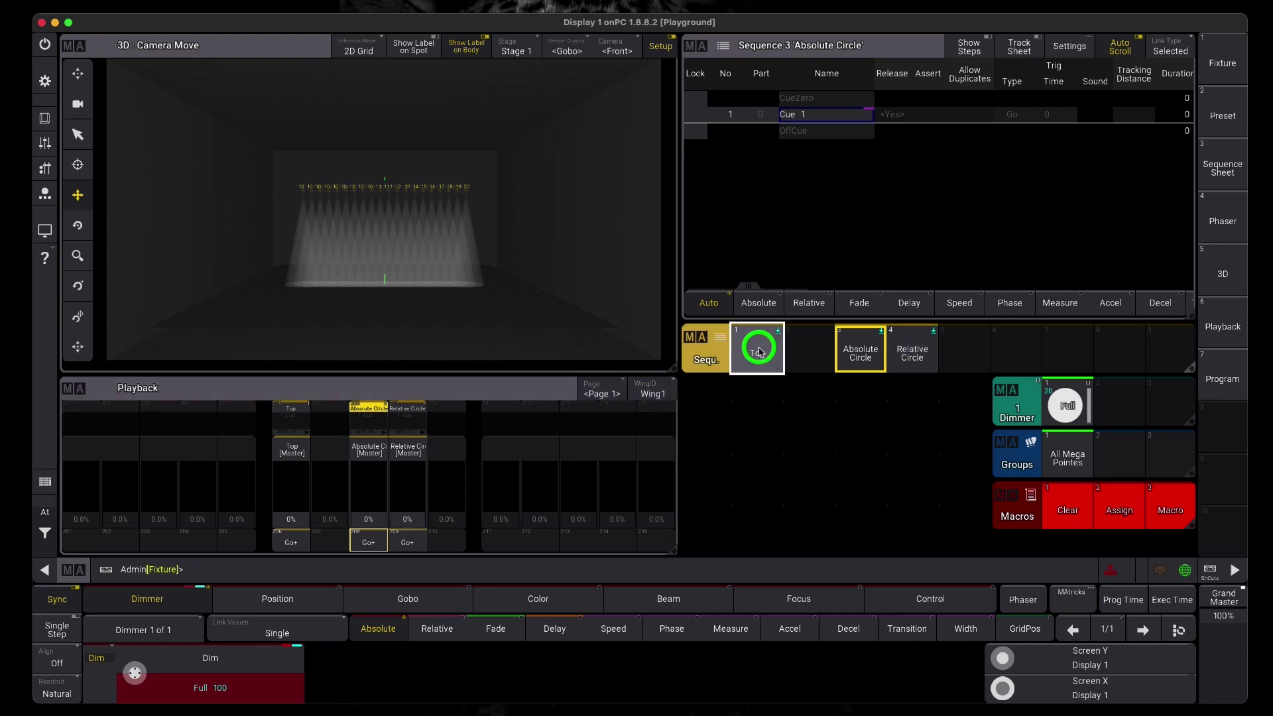
left_click(760, 355)
left_click(1167, 46)
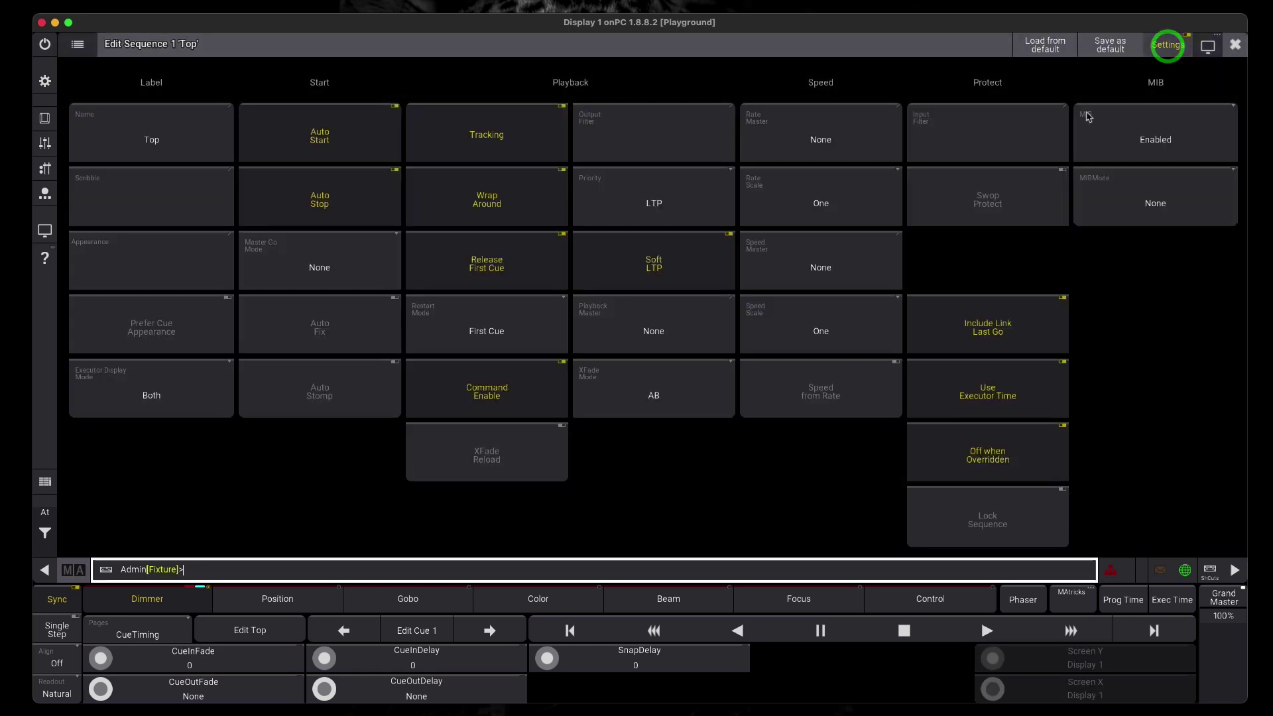
left_click(316, 386)
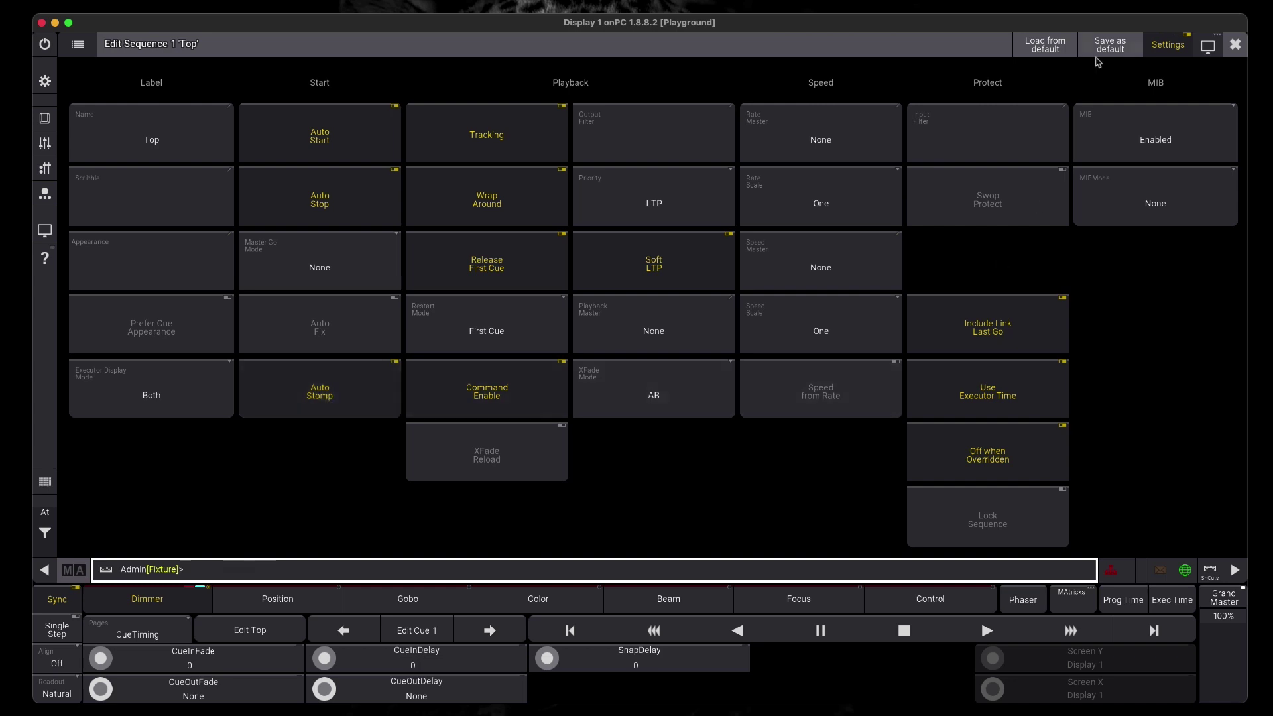
left_click(1235, 45)
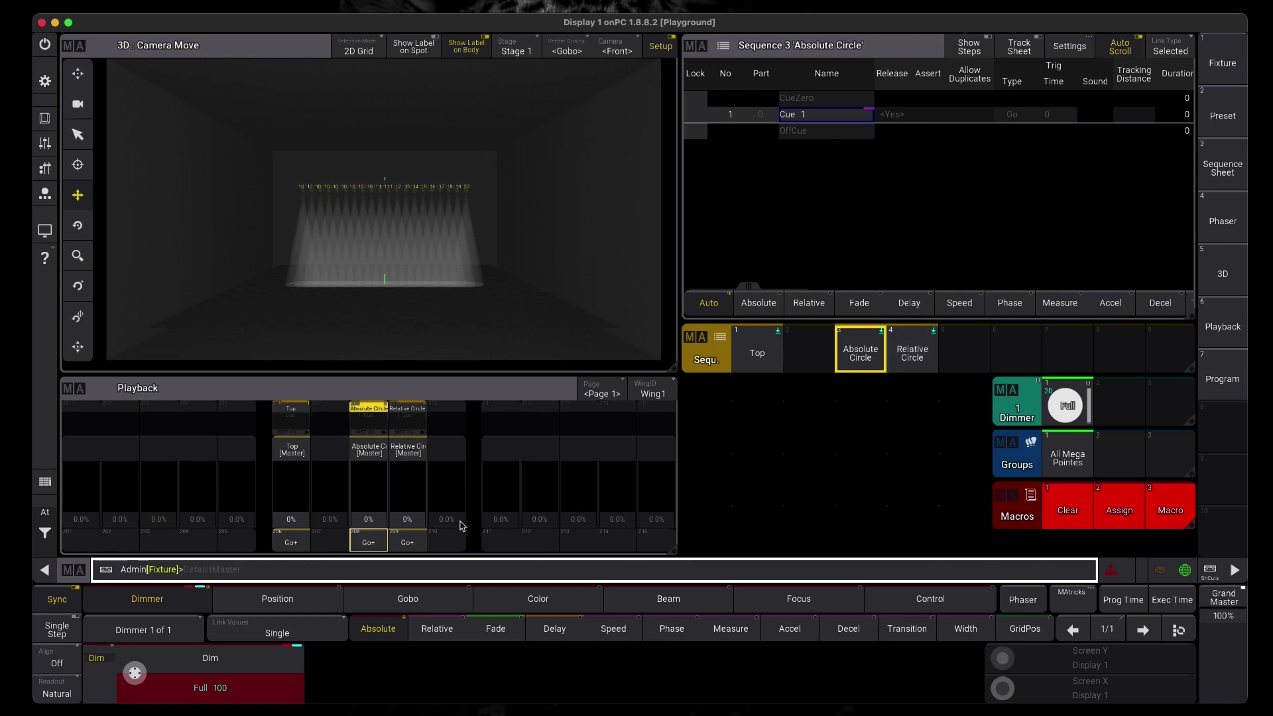
Step: Raise the Relative Circle master and then the Top master to 100%, and check Relative Circle's Off when Overridden setting
left_click_drag(408, 521, 401, 374)
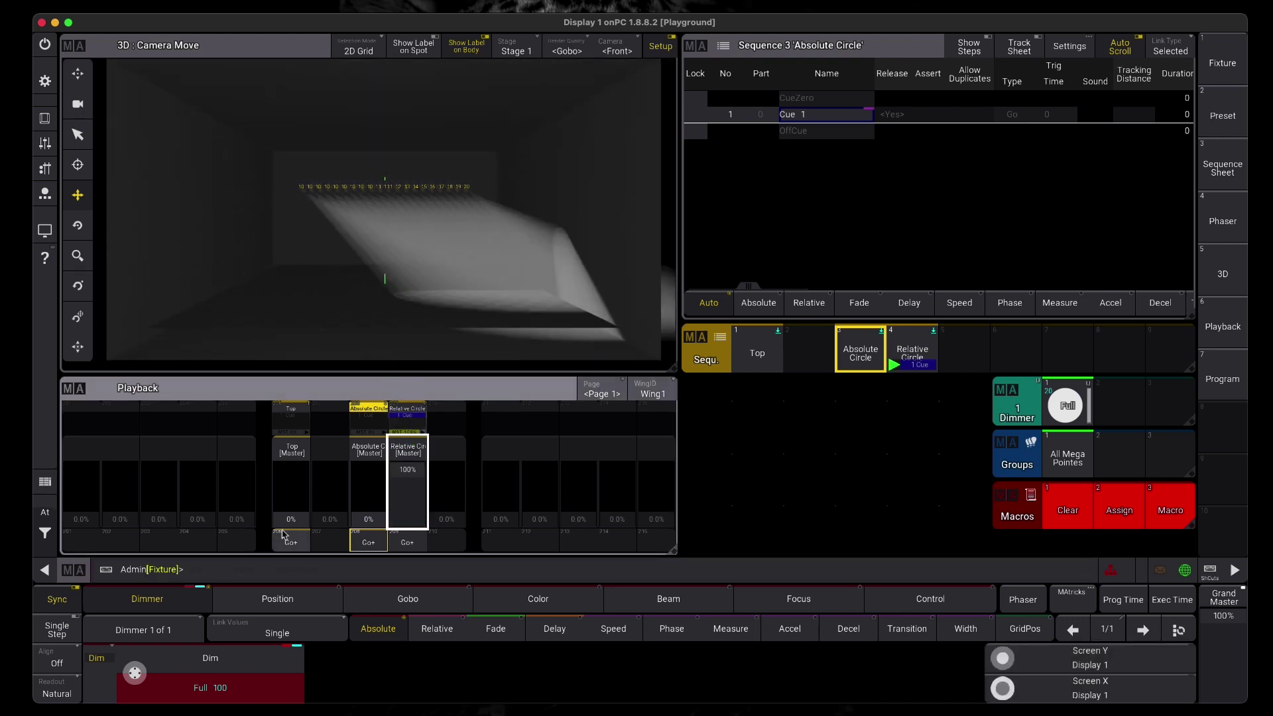
left_click_drag(290, 521, 290, 404)
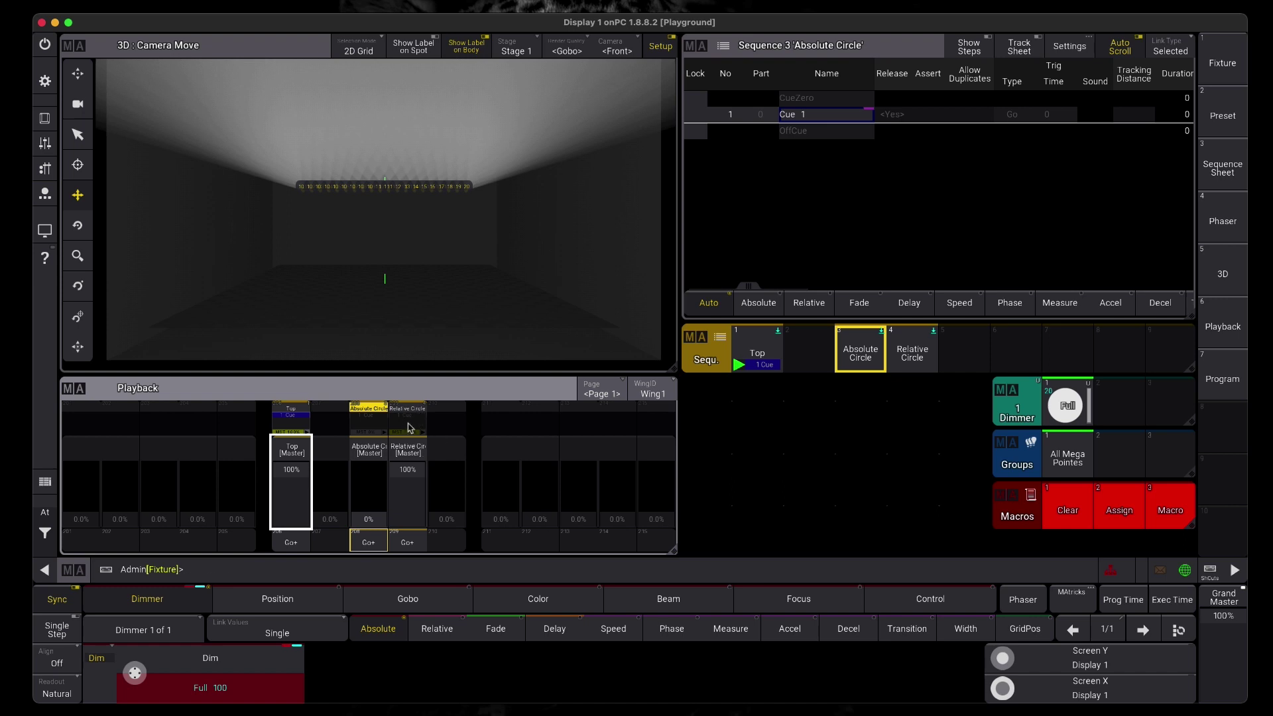
double_click(915, 352)
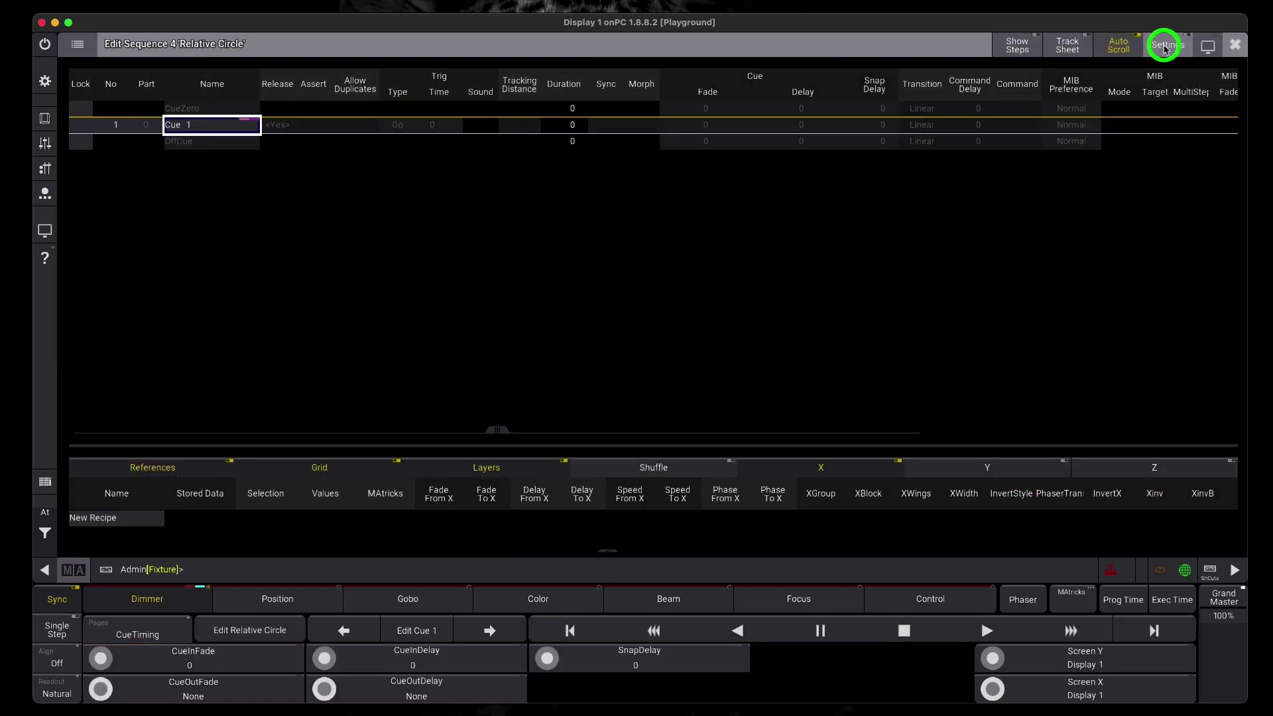
left_click(1165, 49)
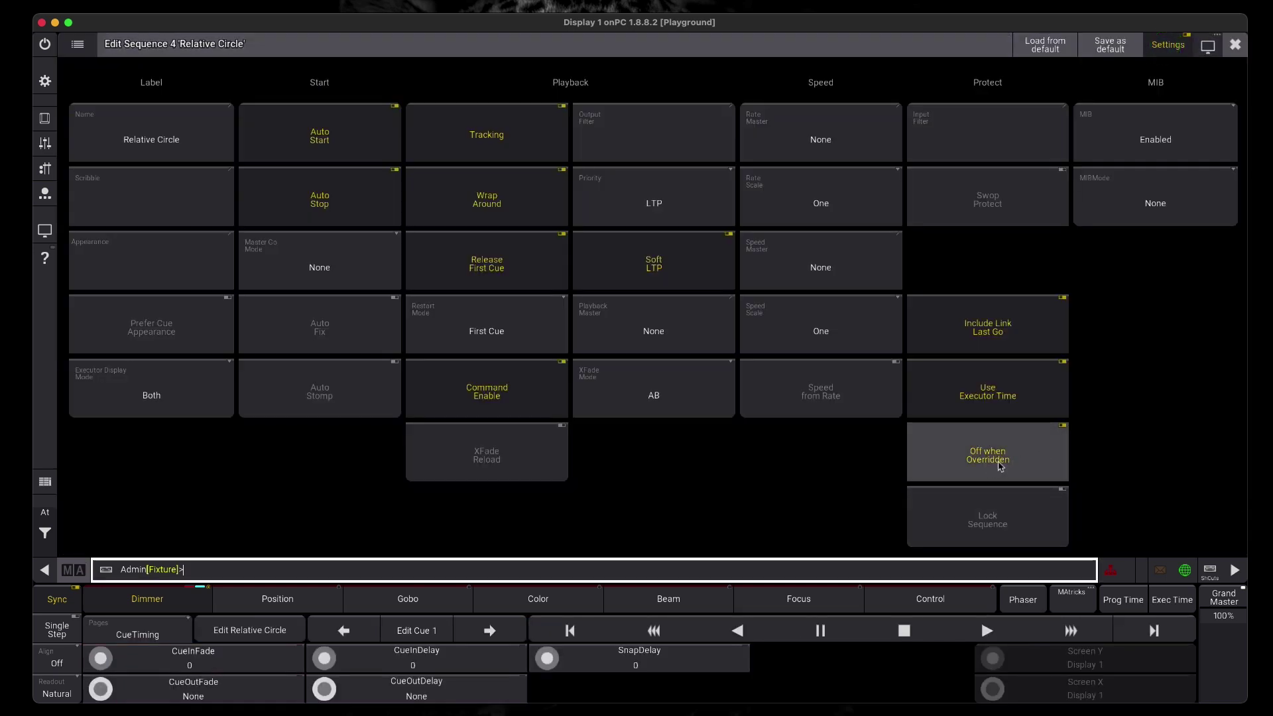
left_click(1232, 45)
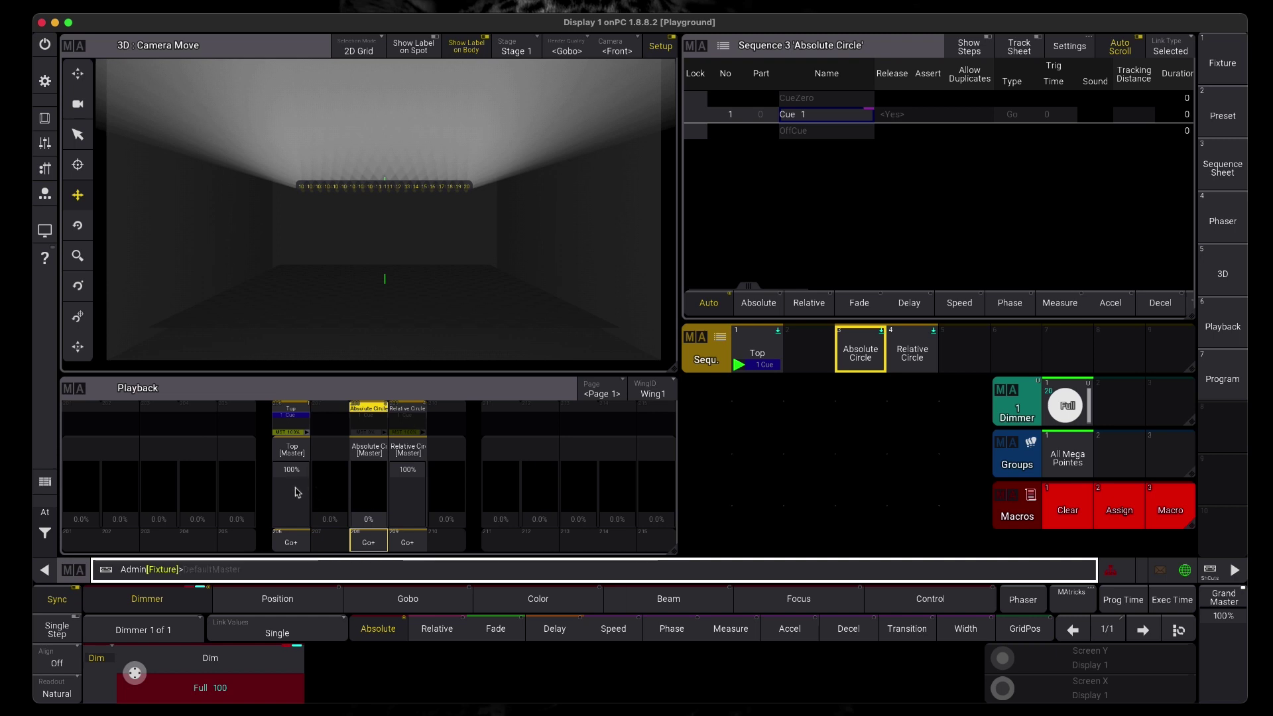
Step: Return the Top master to 0% and disable Auto Stomp for the Top sequence
left_click_drag(297, 477, 293, 530)
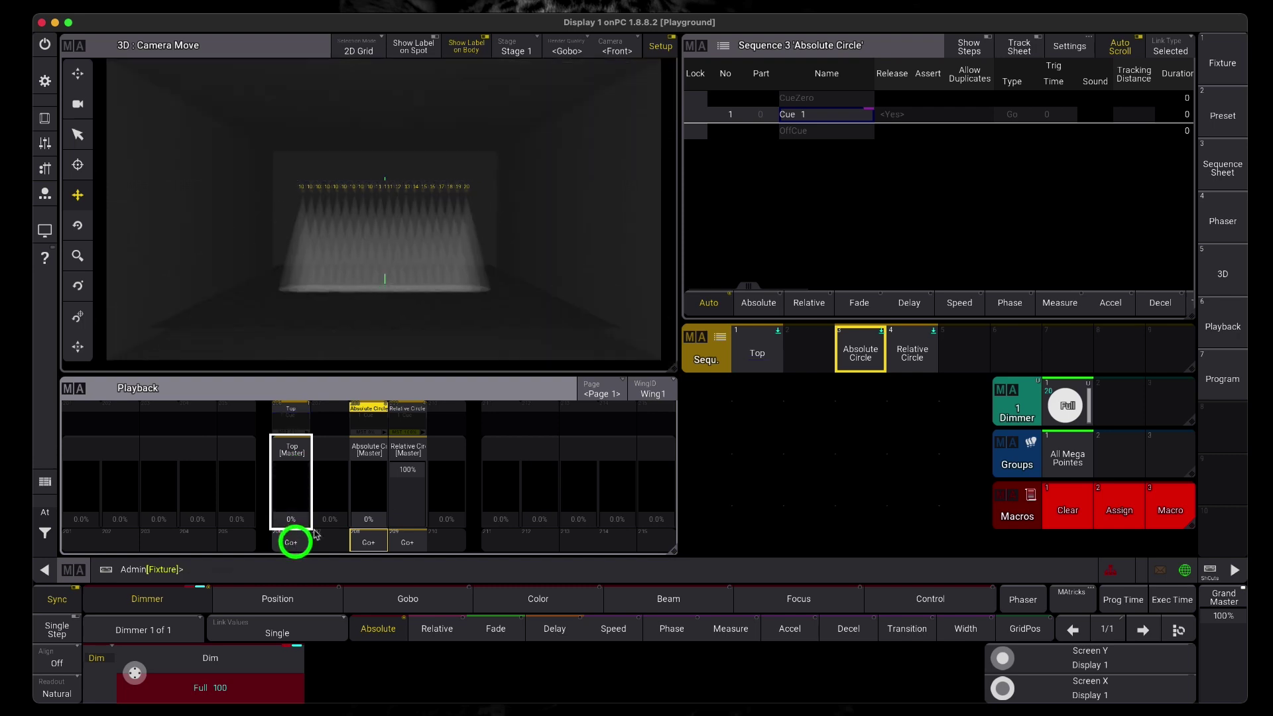
left_click(764, 347)
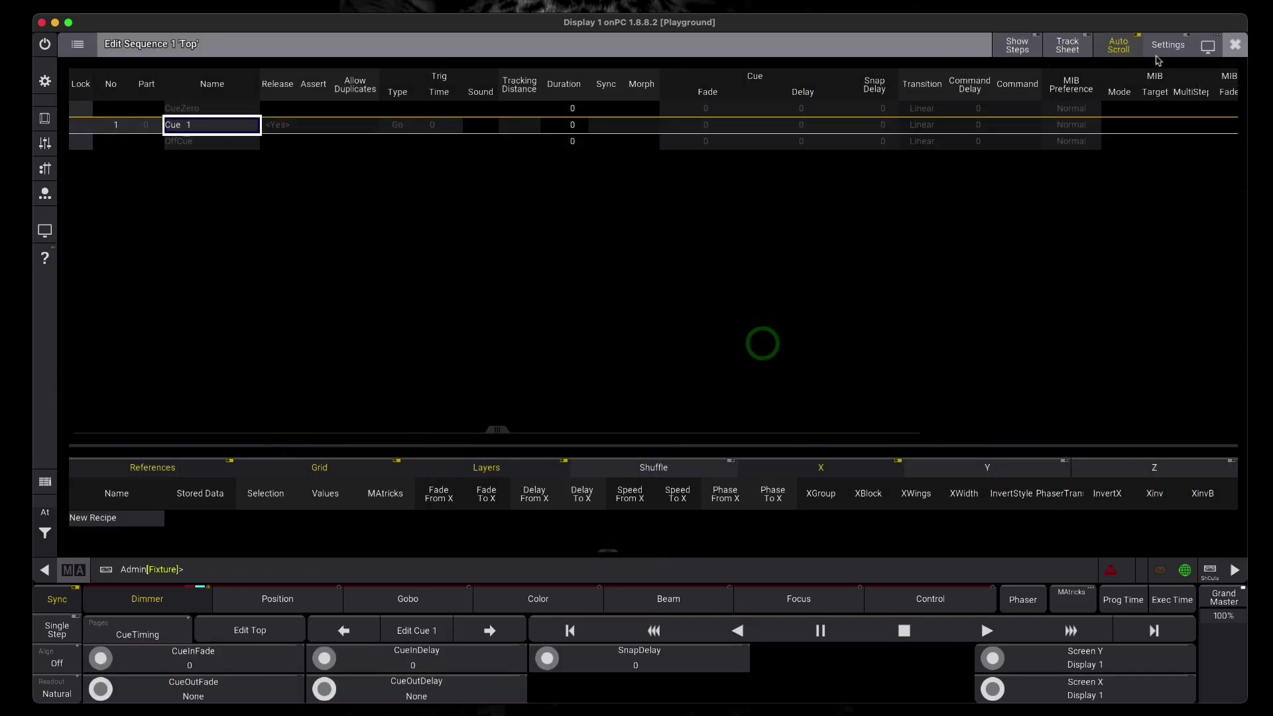
left_click(1161, 46)
left_click(319, 393)
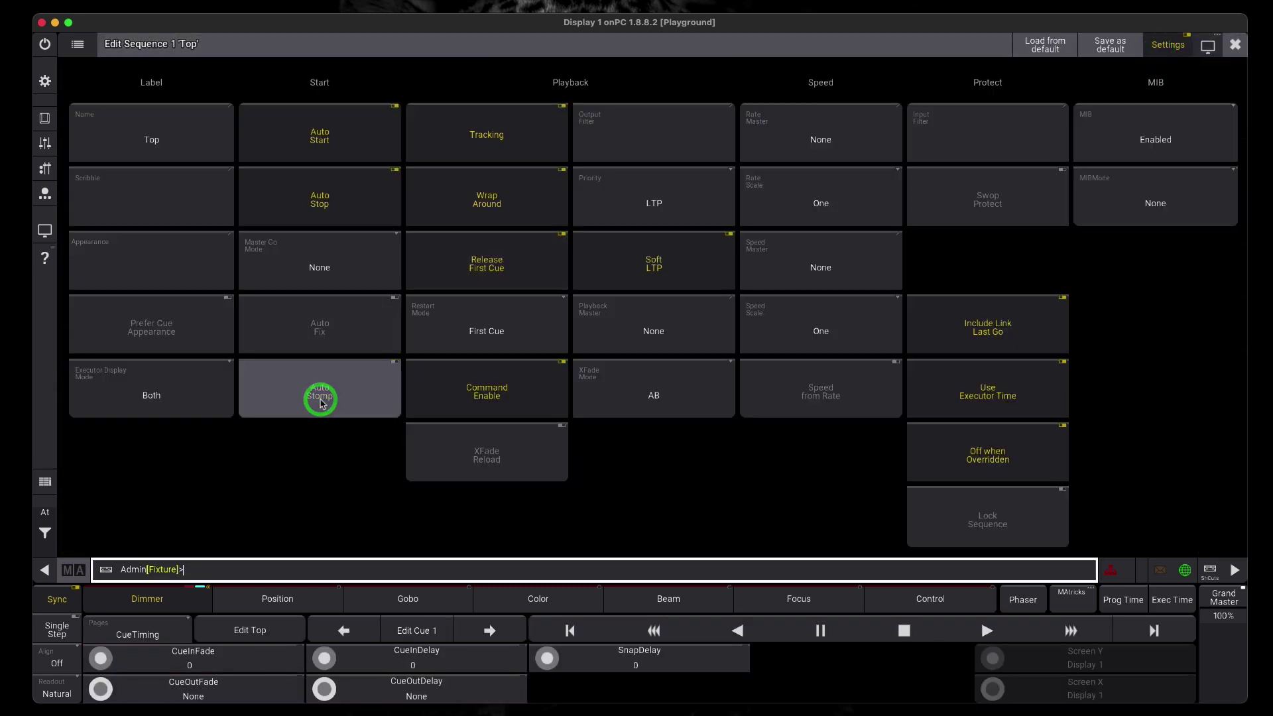
left_click(1236, 46)
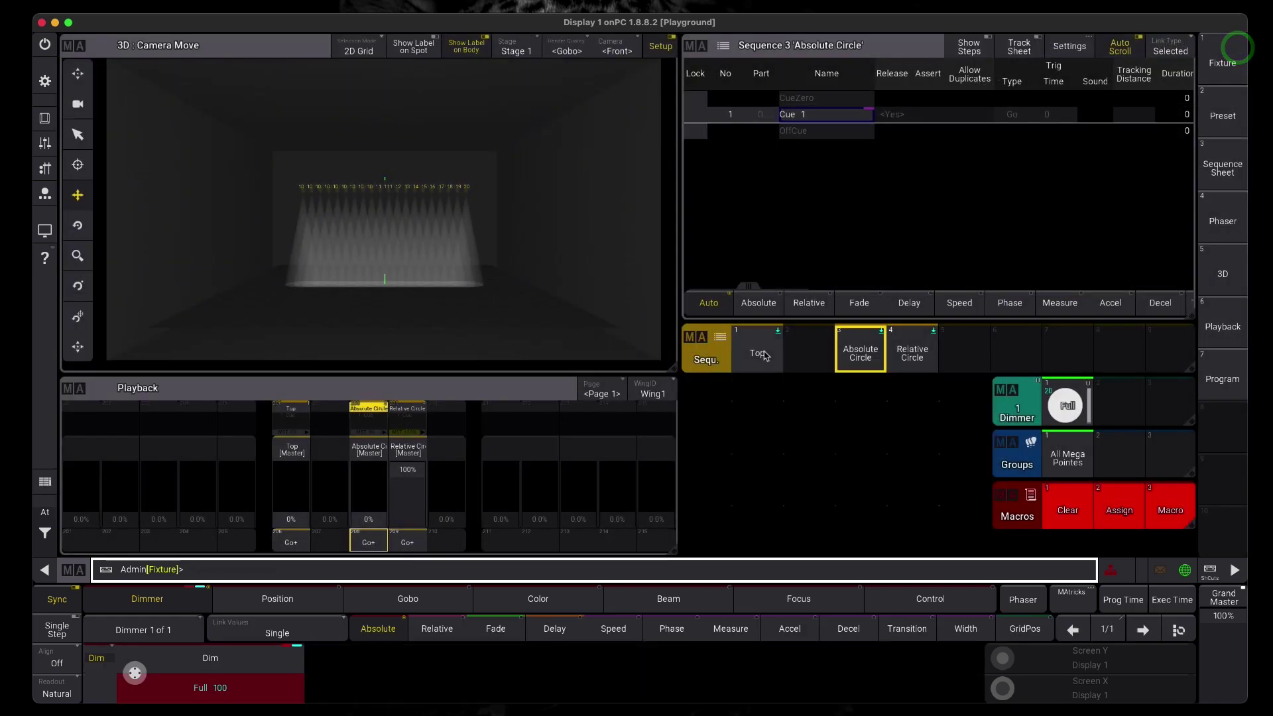
Step: Check Relative Circle's Off when Overridden setting, and restart Relative Circle and then Top with their masters at 100%
left_click(924, 351)
left_click(1161, 45)
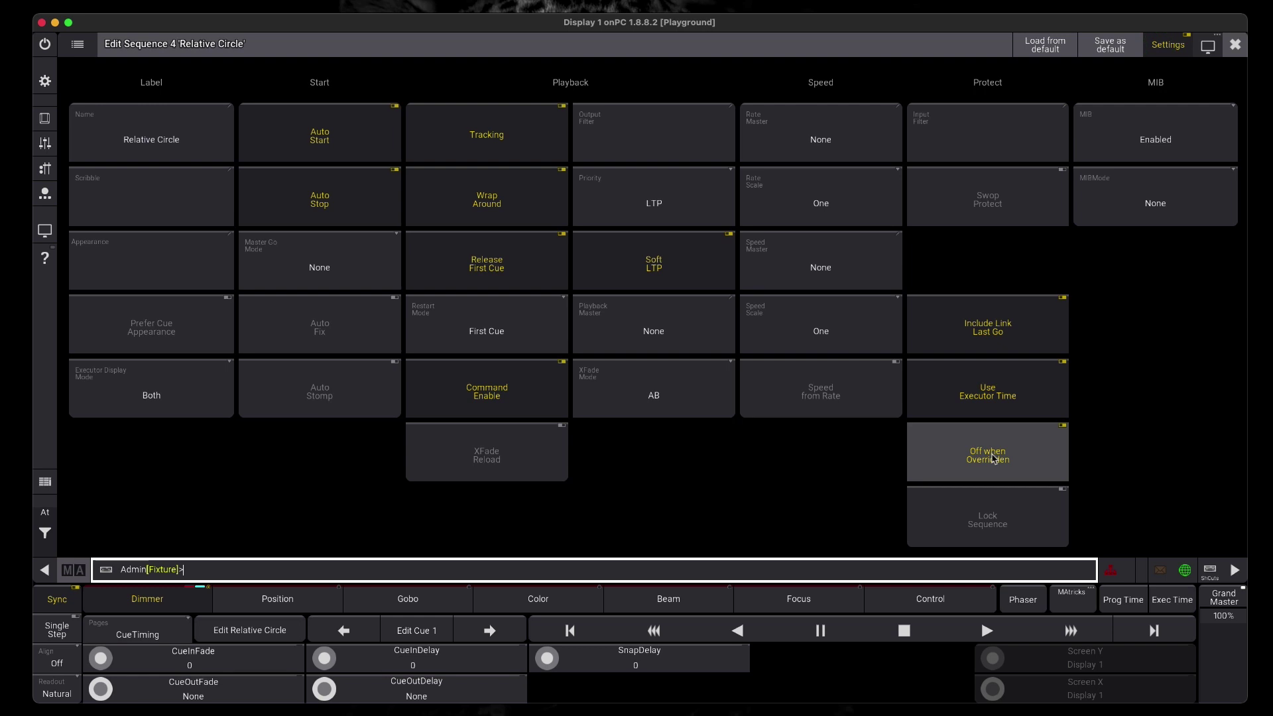
left_click(1236, 45)
left_click_drag(389, 526, 415, 417)
left_click_drag(292, 517, 293, 418)
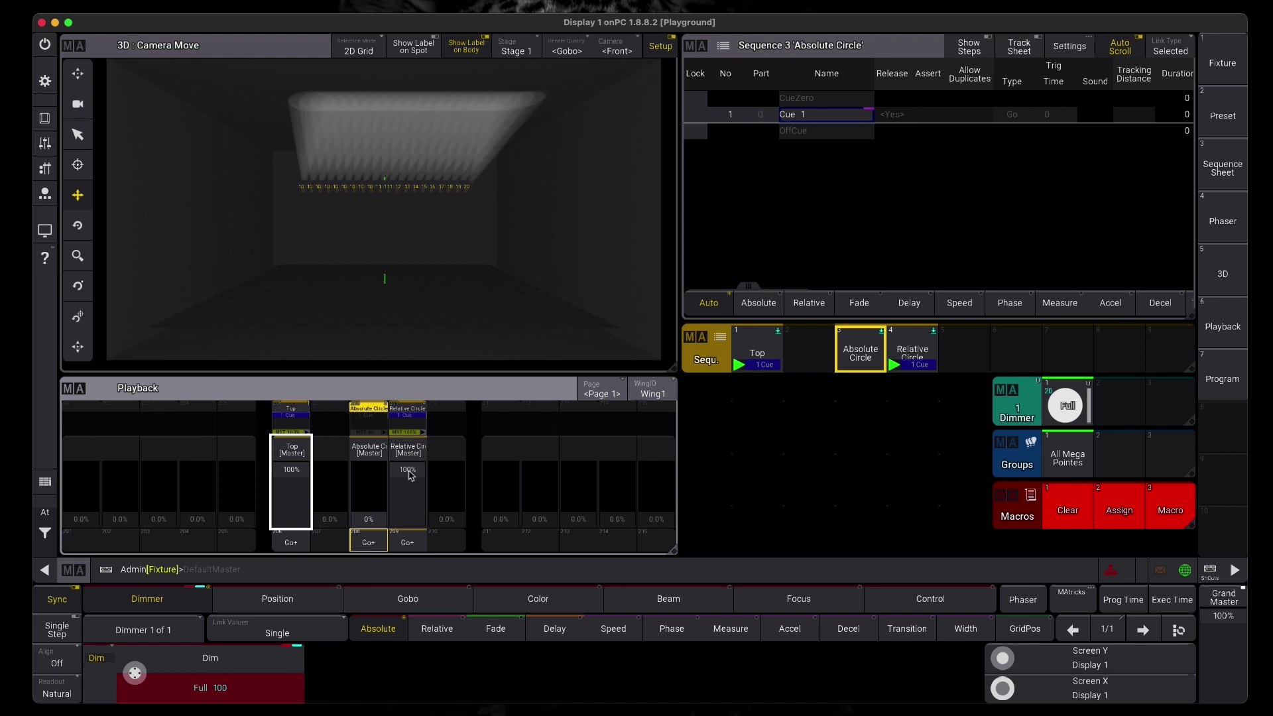
Step: Bring the Relative Circle master and then the Top master down to 0%
left_click_drag(410, 462, 405, 565)
left_click(292, 473)
left_click(296, 549)
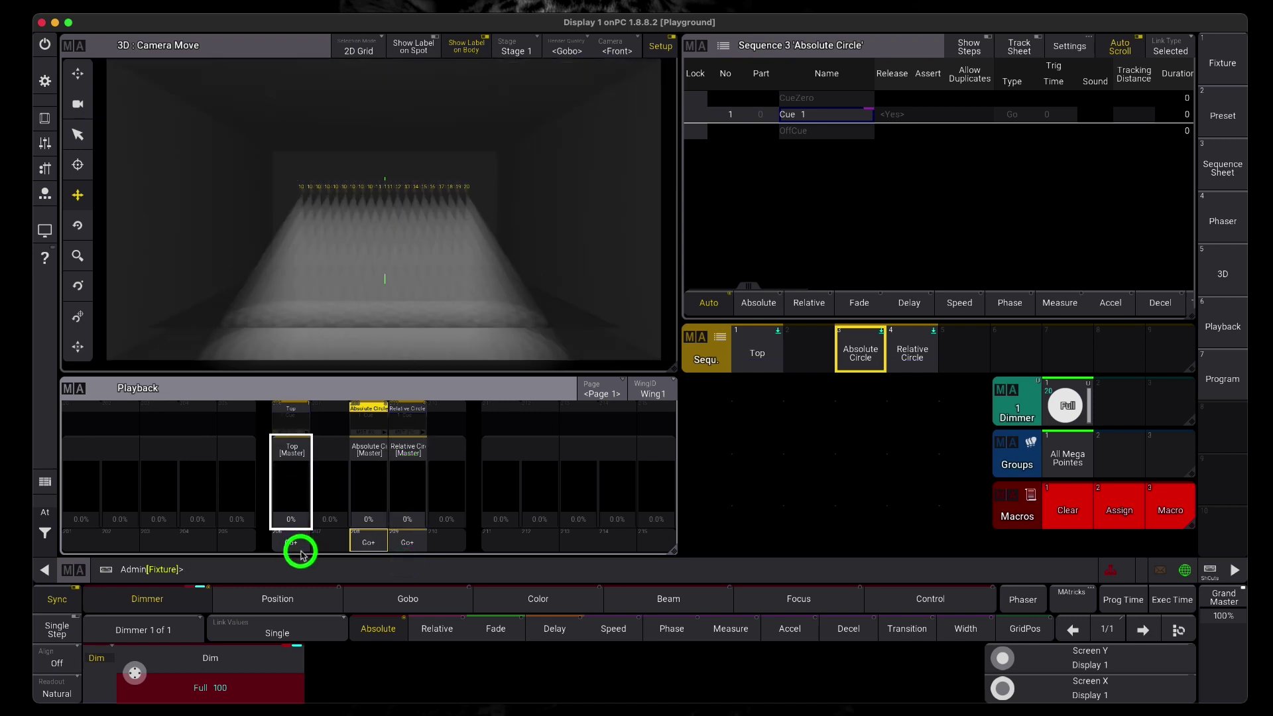
Step: Turn Auto Stomp back on for the Top sequence and close its settings
left_click(751, 344)
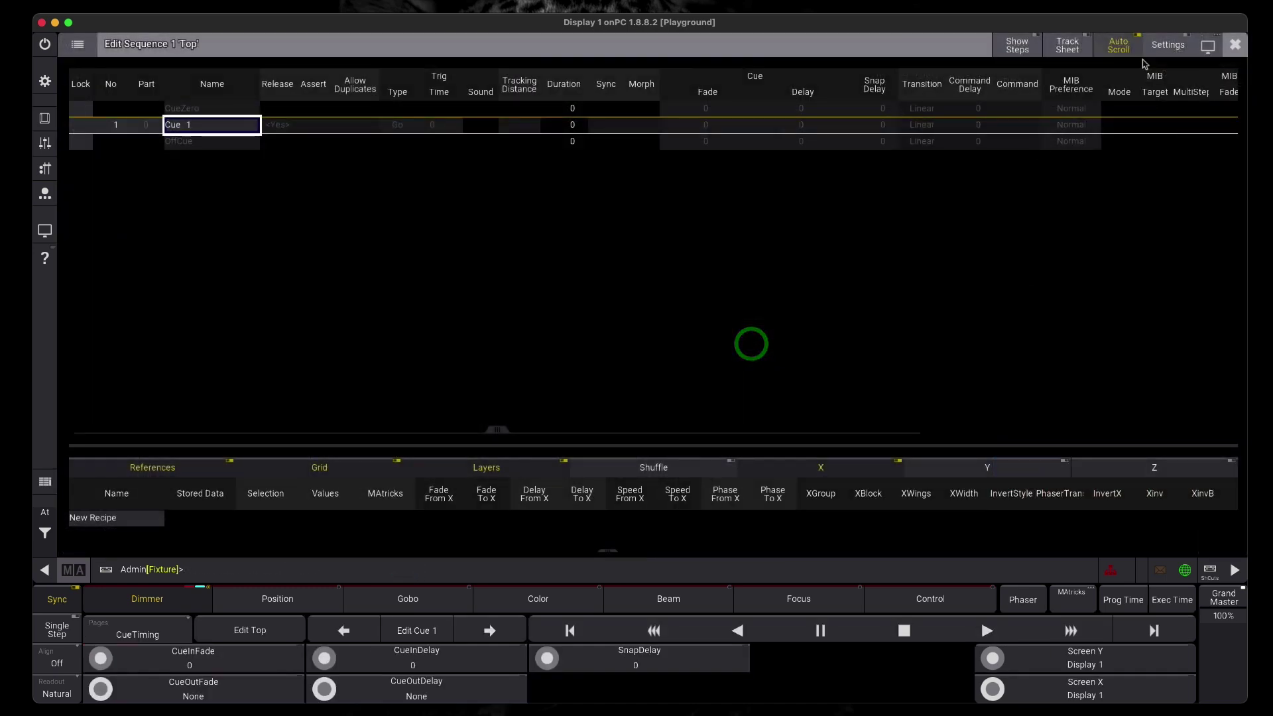
left_click(1165, 45)
left_click(297, 407)
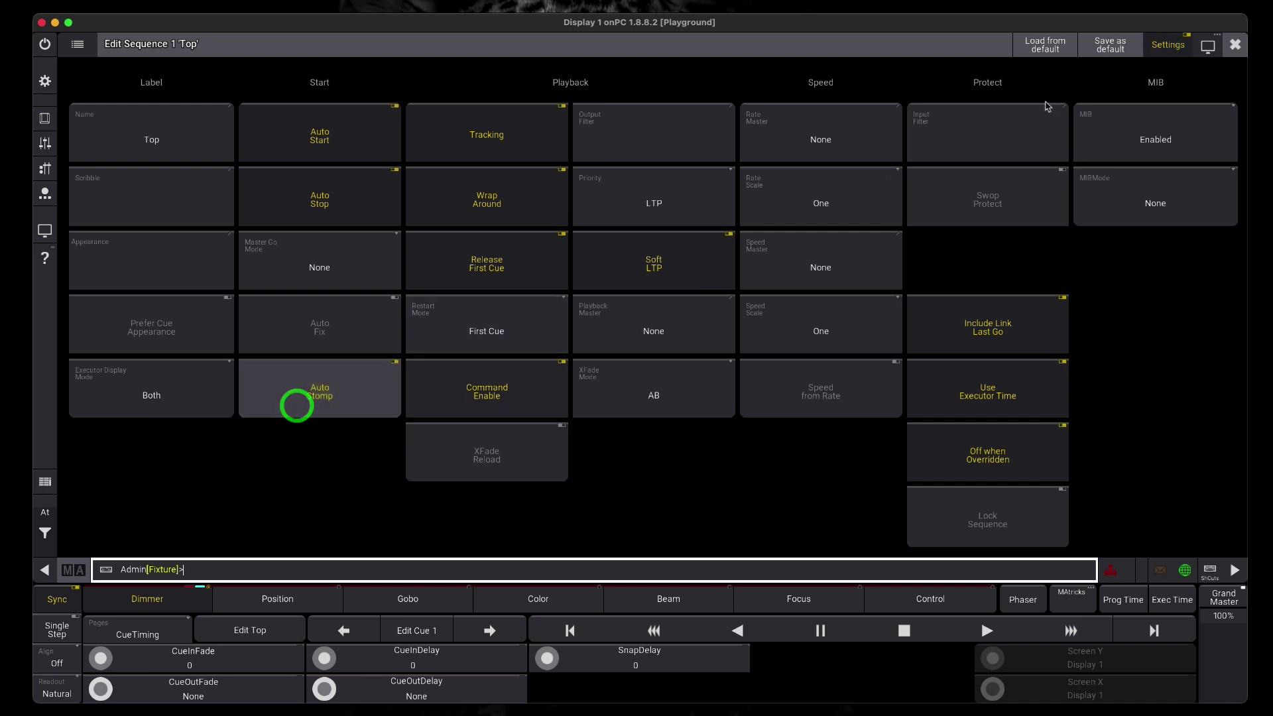
left_click(1236, 45)
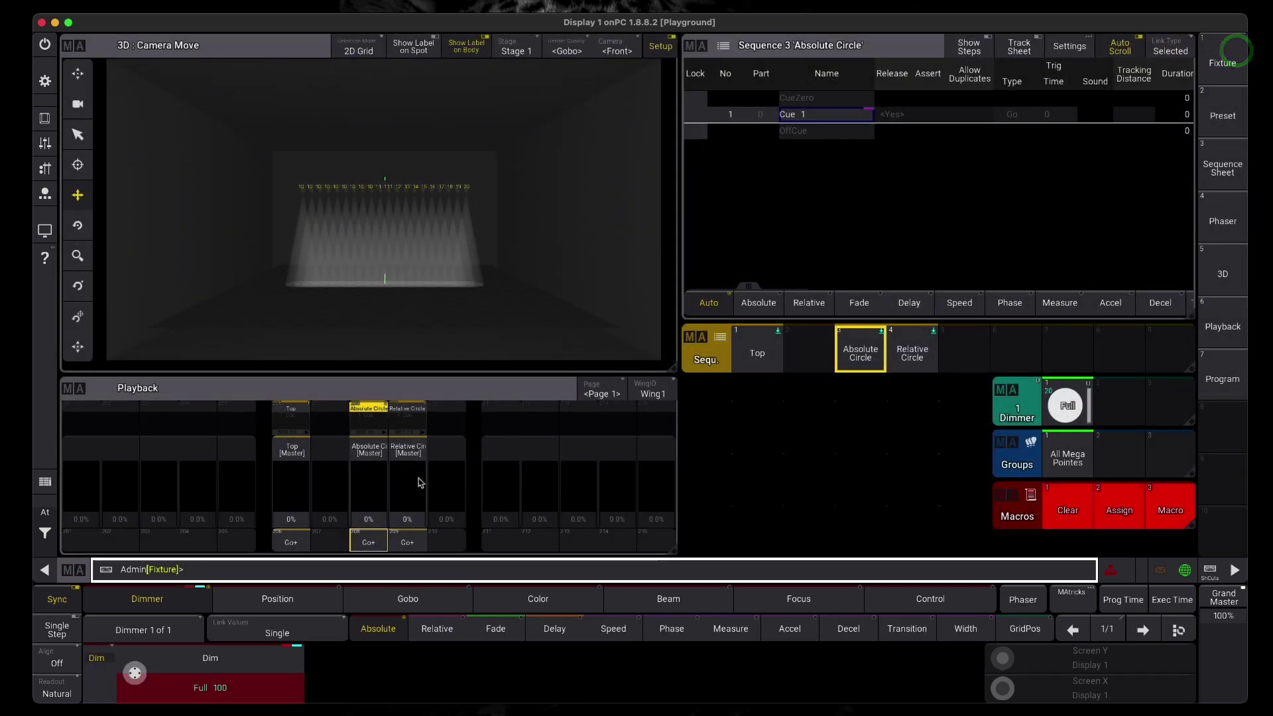
Step: Check the Off when Overridden setting of the Relative Circle sequence
left_click(914, 358)
left_click(1169, 47)
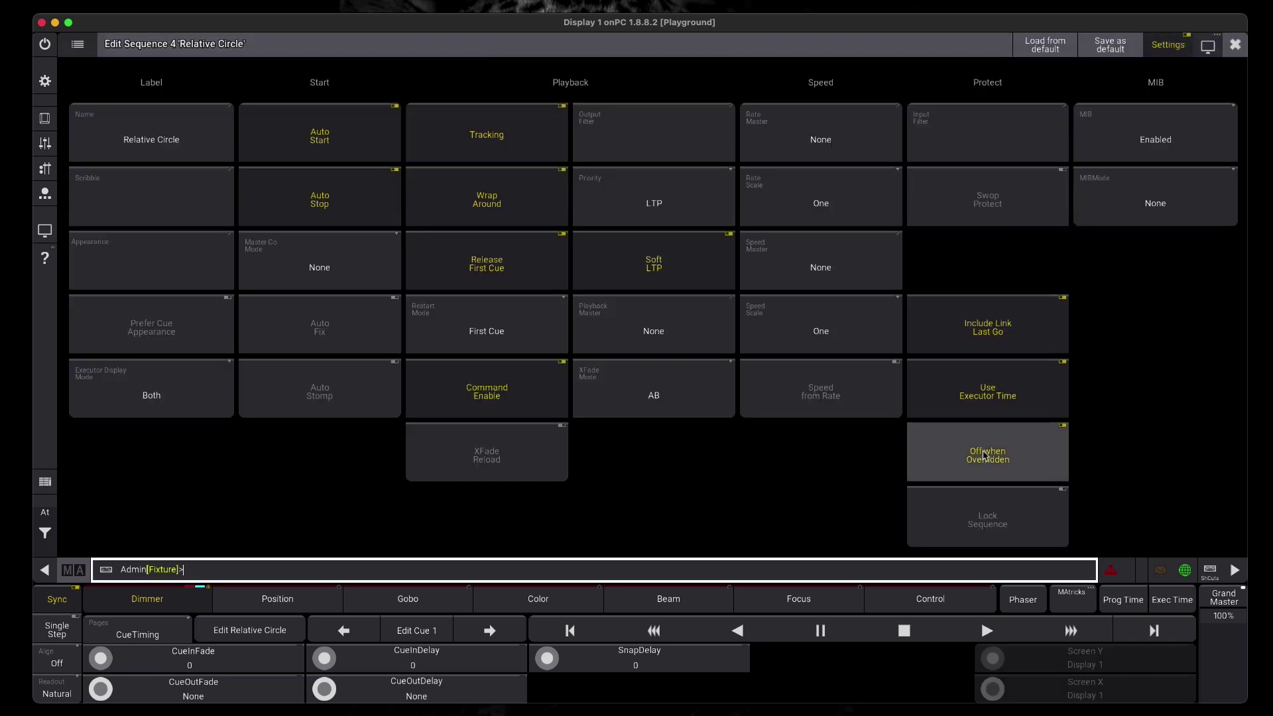
left_click(1236, 44)
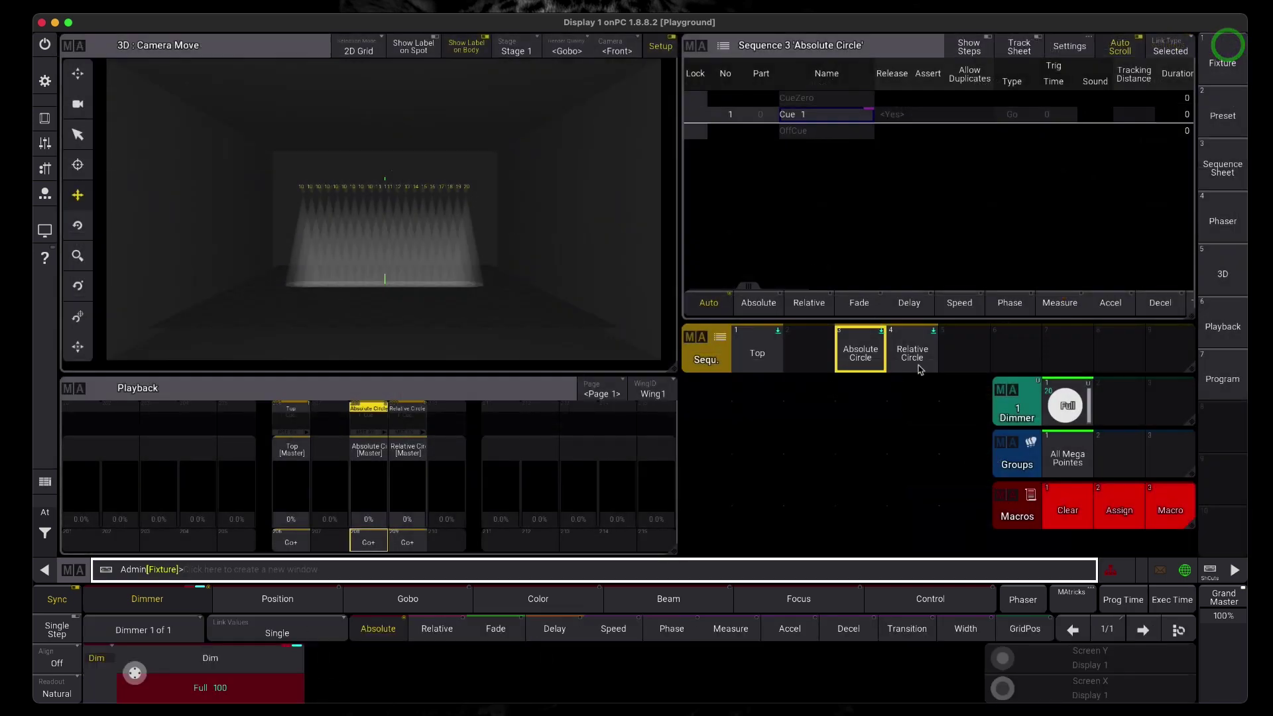
Step: Start Relative Circle by raising its master to 100%, and override it by raising the Top master to 100%
left_click(417, 524)
left_click_drag(418, 524, 412, 406)
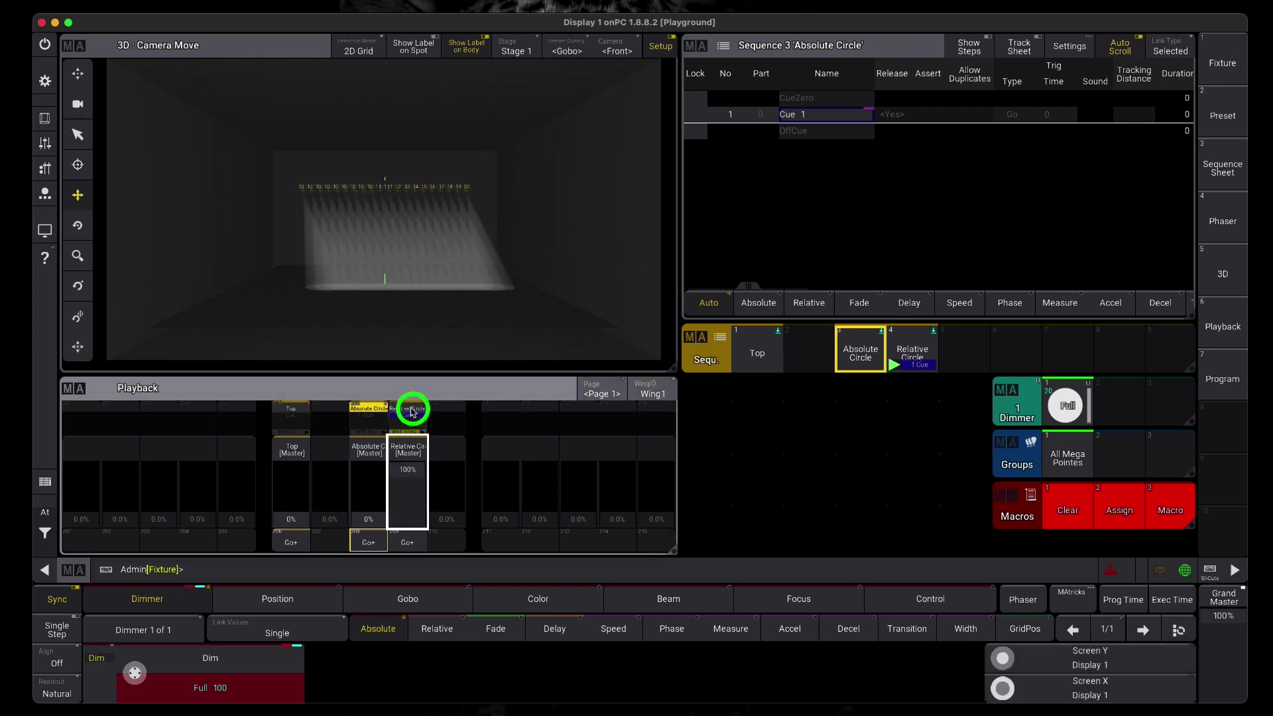
left_click(297, 511)
left_click_drag(297, 510, 292, 417)
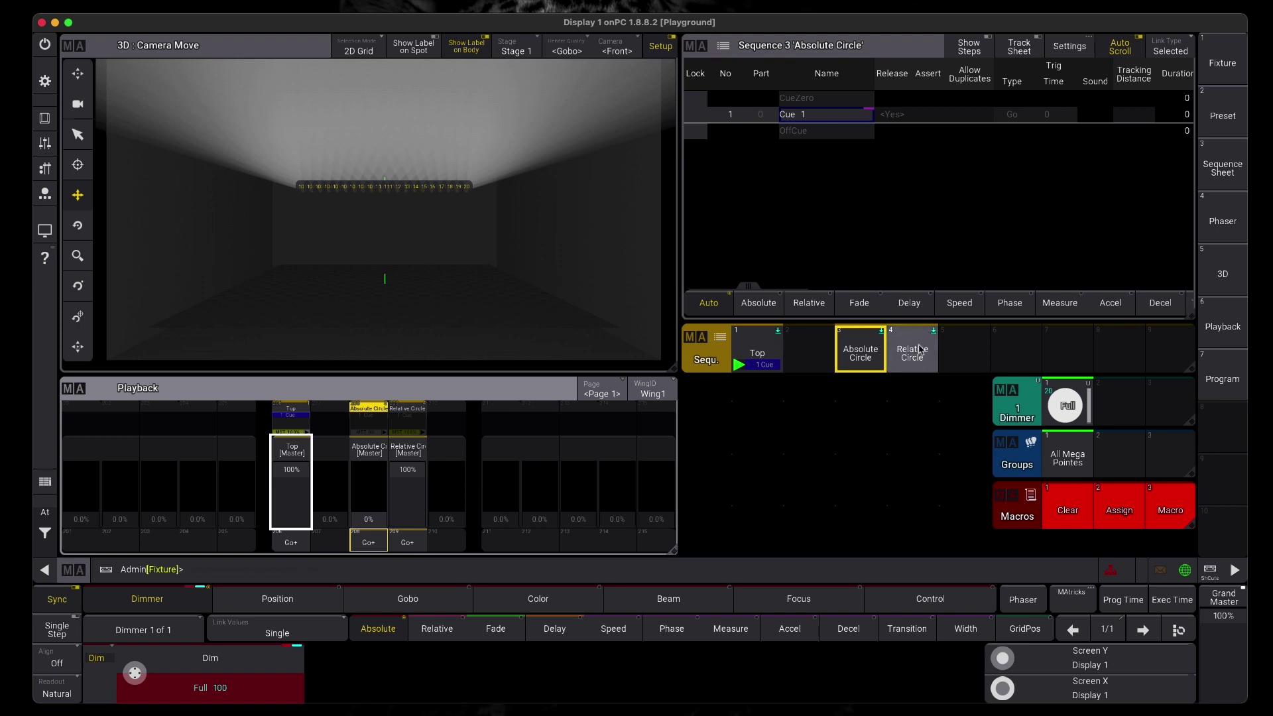
Step: Return the Top and Relative Circle masters to 0% and clear the programmer
left_click_drag(299, 472, 285, 552)
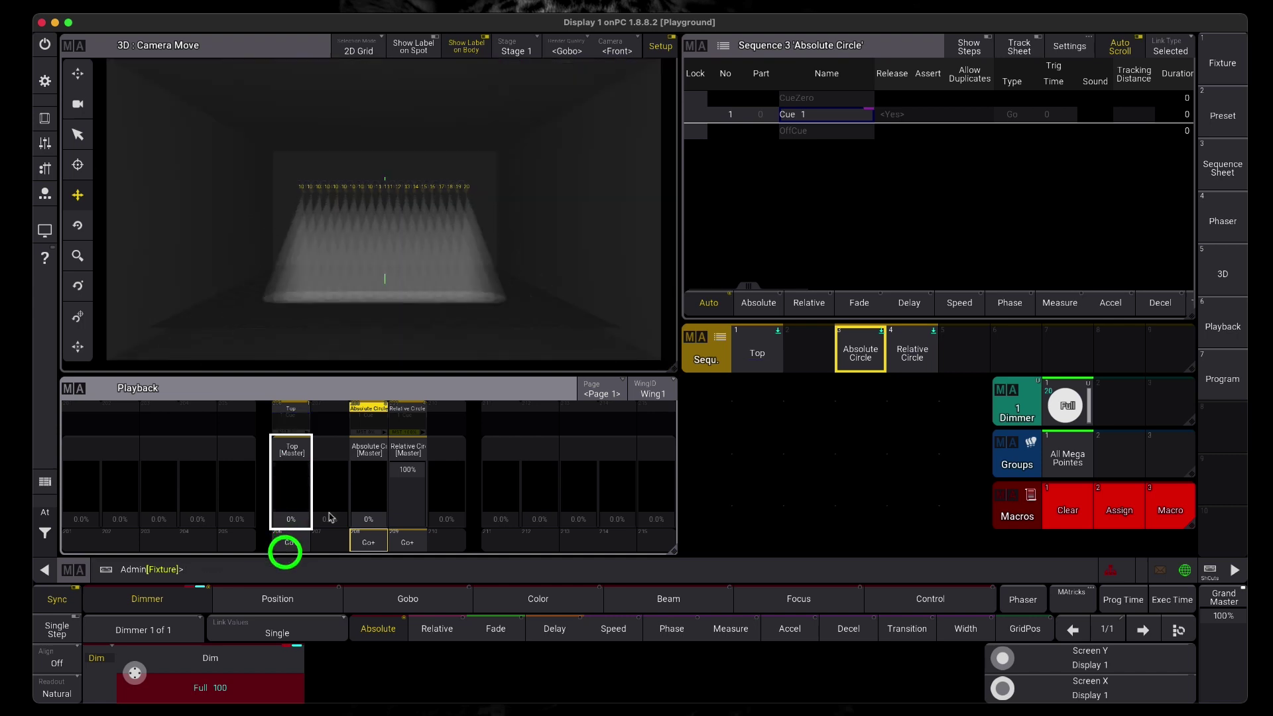
left_click_drag(398, 480, 407, 562)
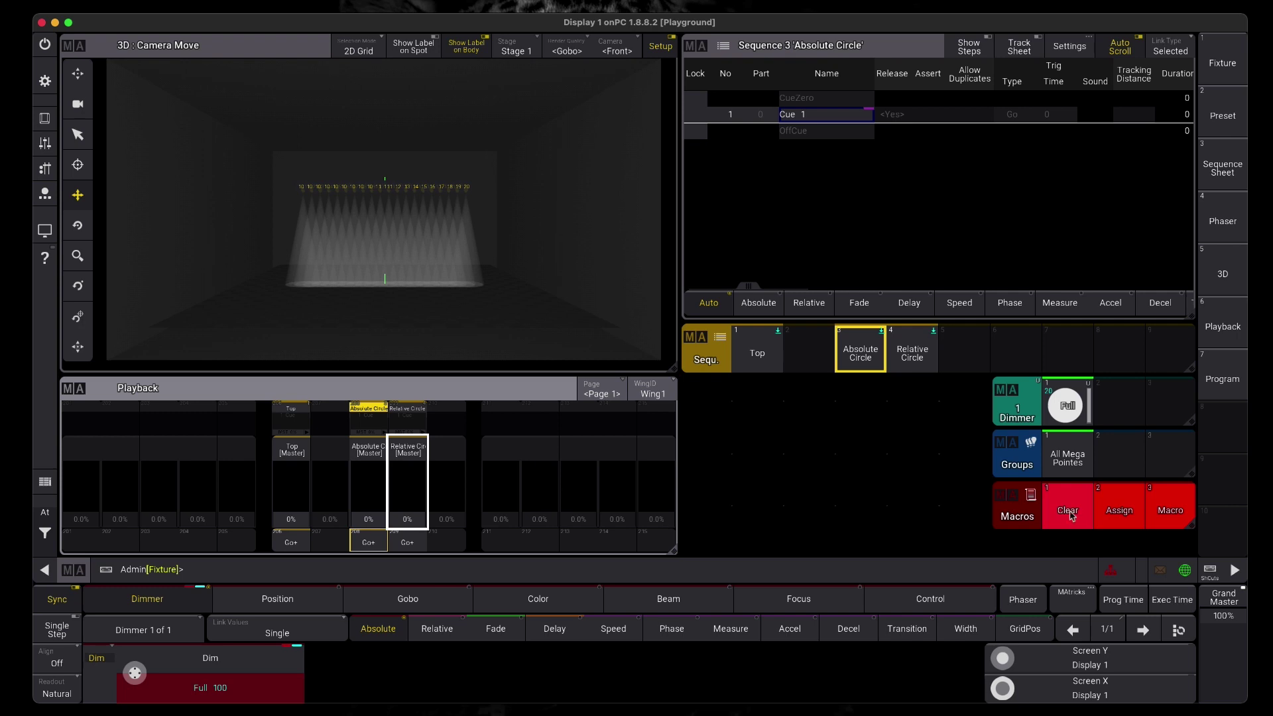
left_click(1071, 515)
Step: Set the All Mega Pointes group to red with RGB values R 100, G 0 and B 0
left_click(1064, 468)
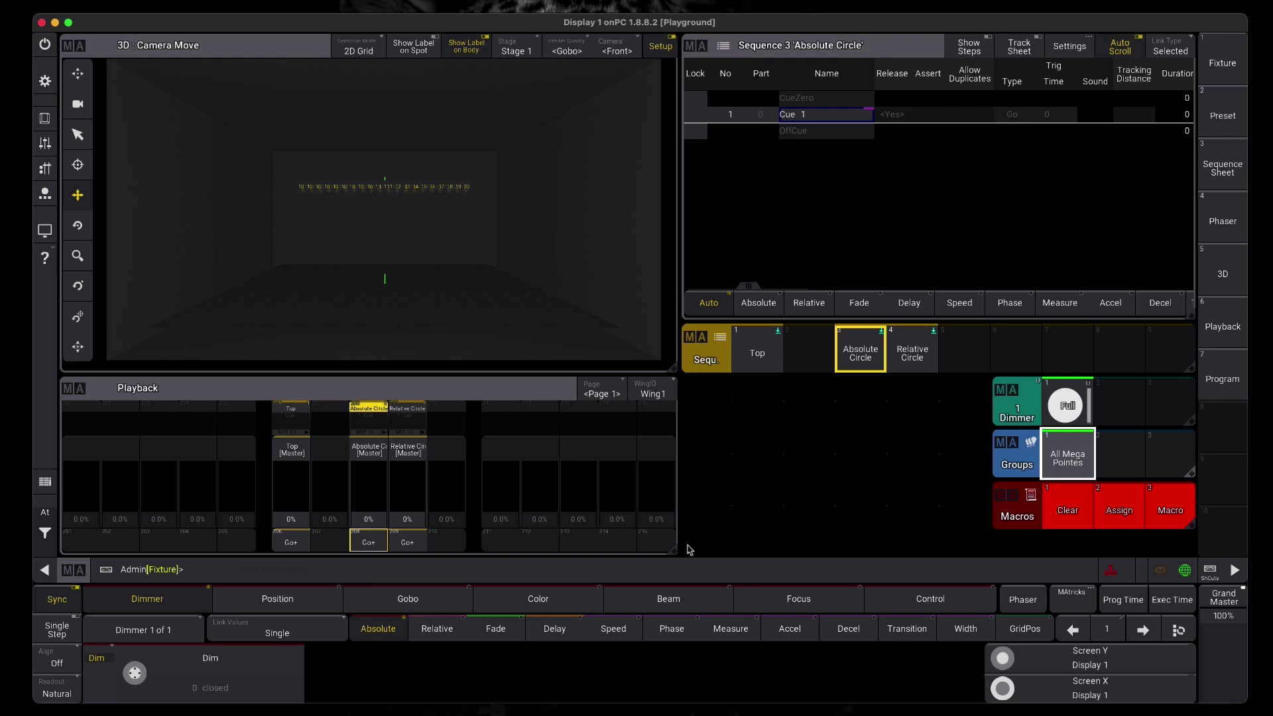
left_click(551, 605)
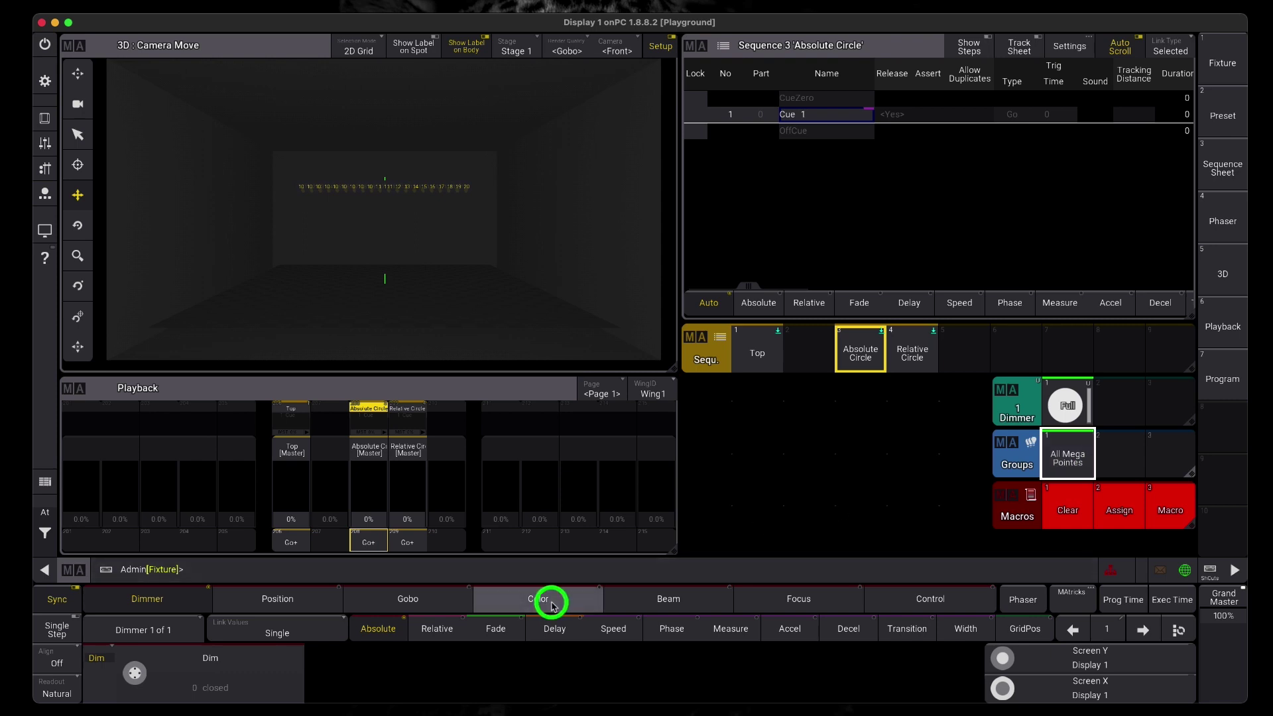
left_click_drag(135, 676, 192, 682)
left_click(462, 689)
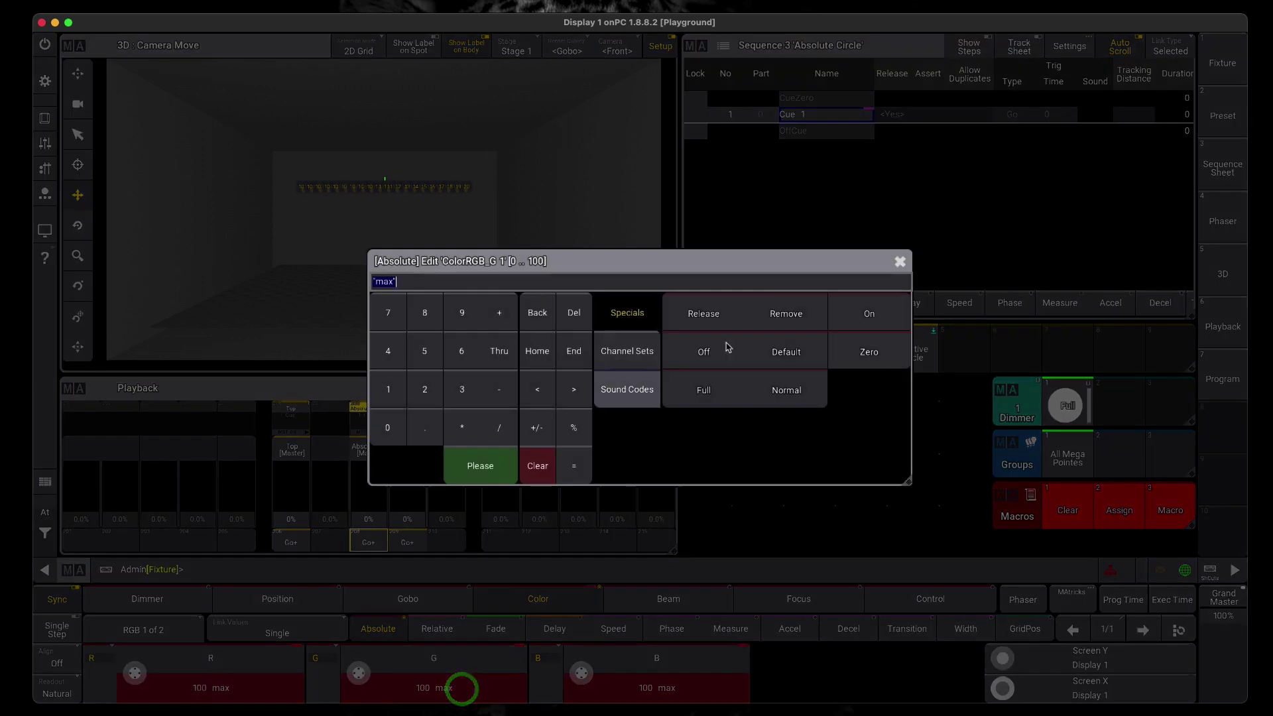
left_click(386, 432)
left_click(480, 464)
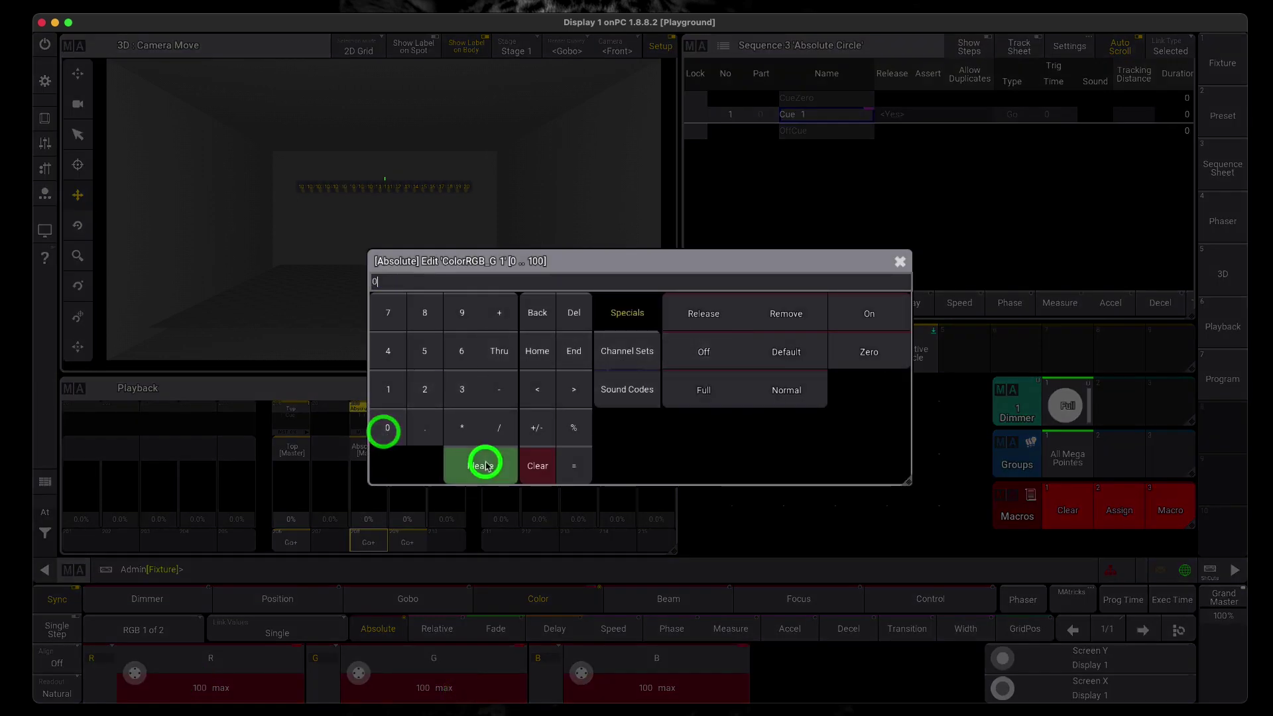
left_click(653, 689)
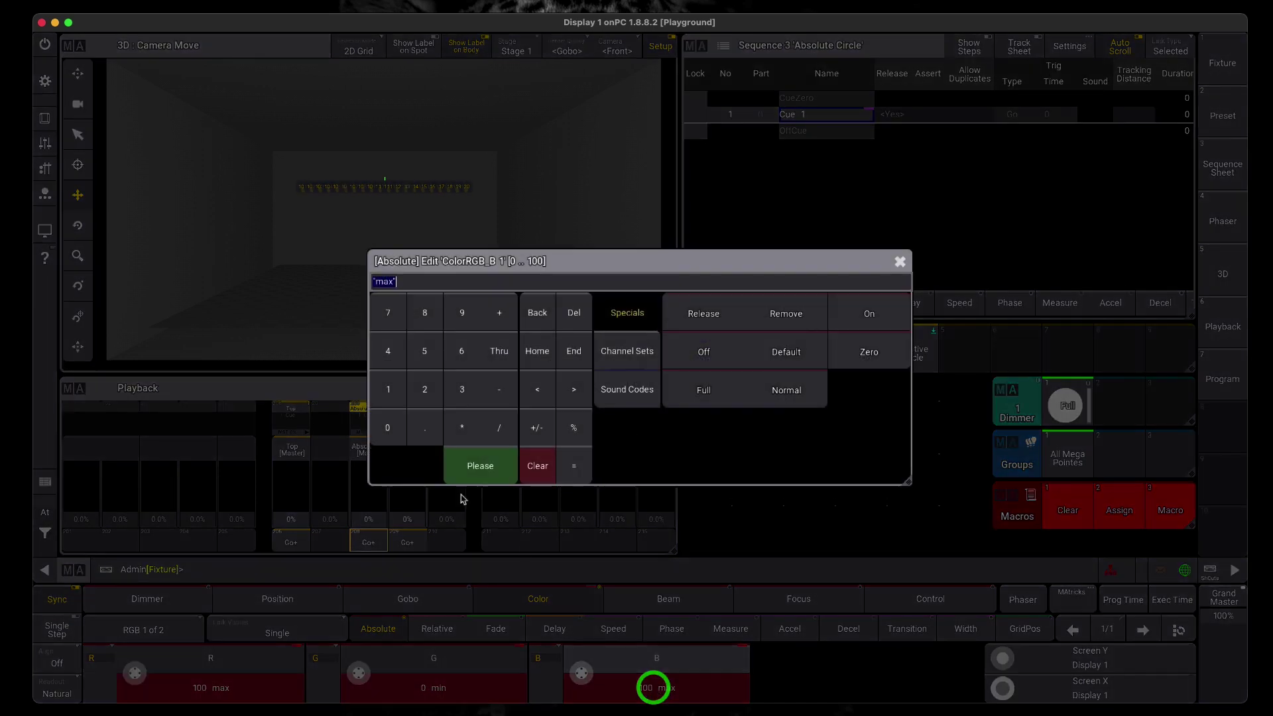
left_click(388, 428)
left_click(470, 471)
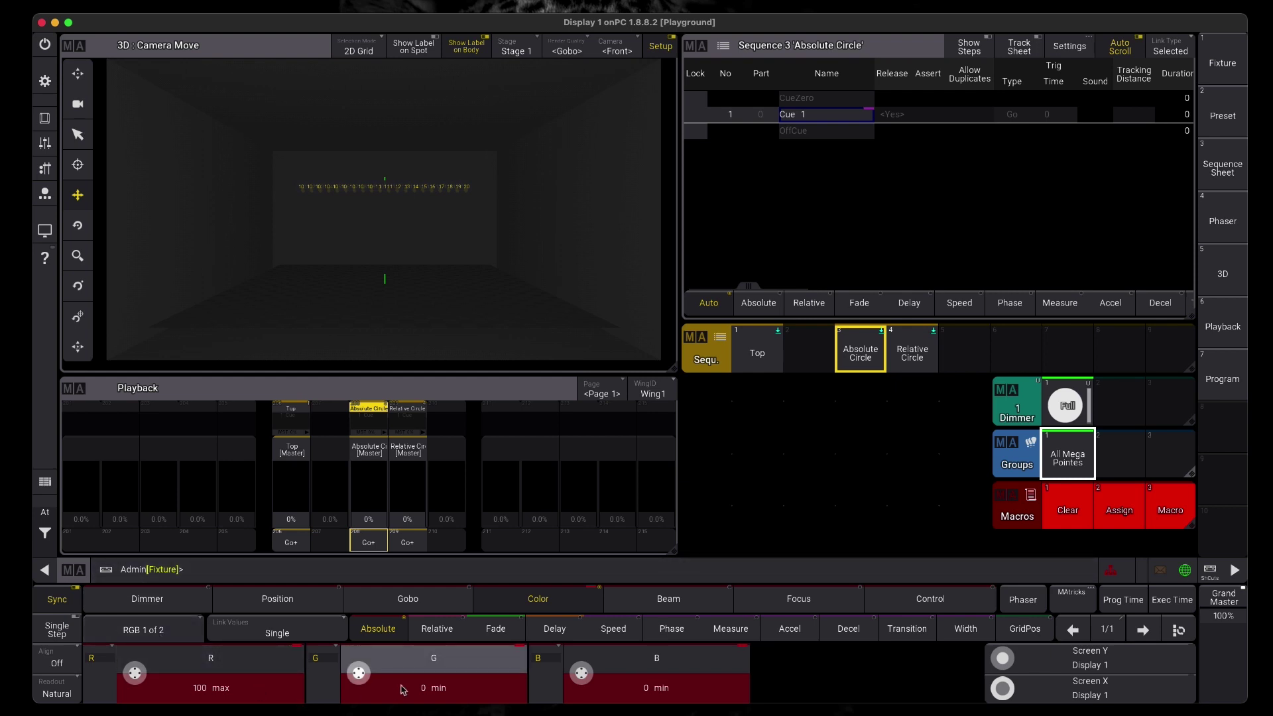
Step: Store the red colour values into the Relative Circle sequence using Merge, and clear the programmer
left_click(214, 570)
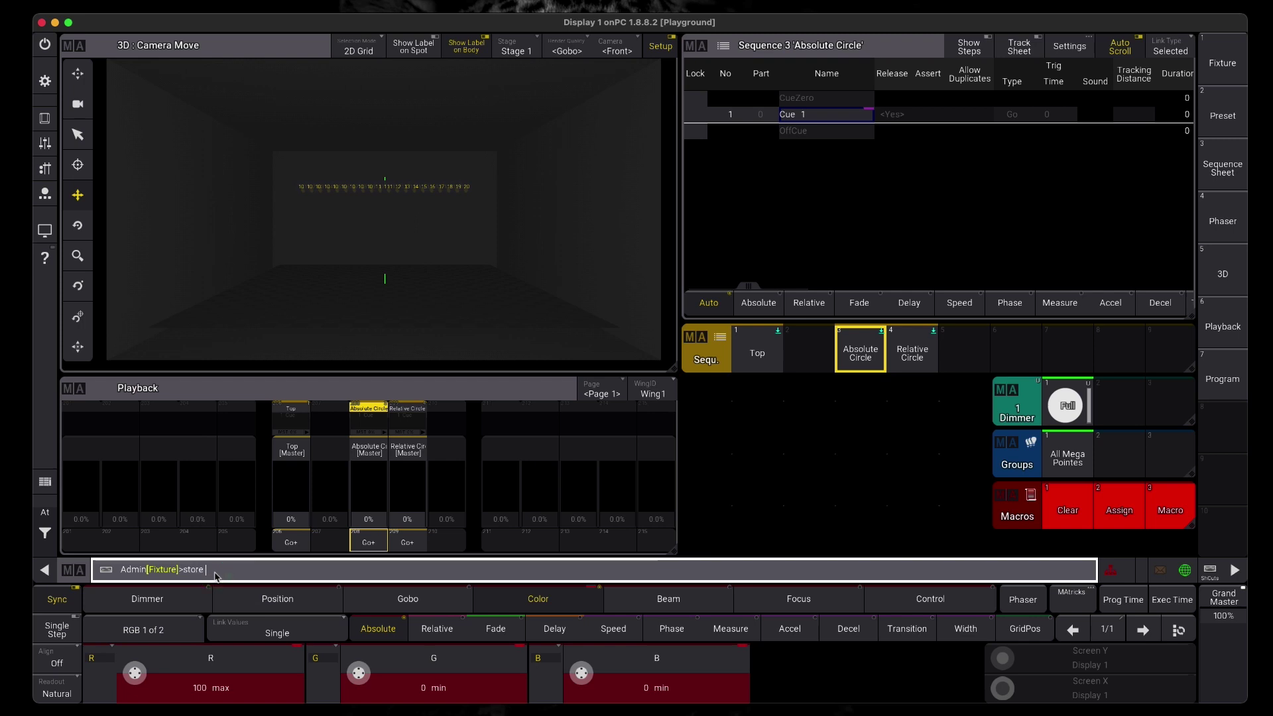
left_click(925, 347)
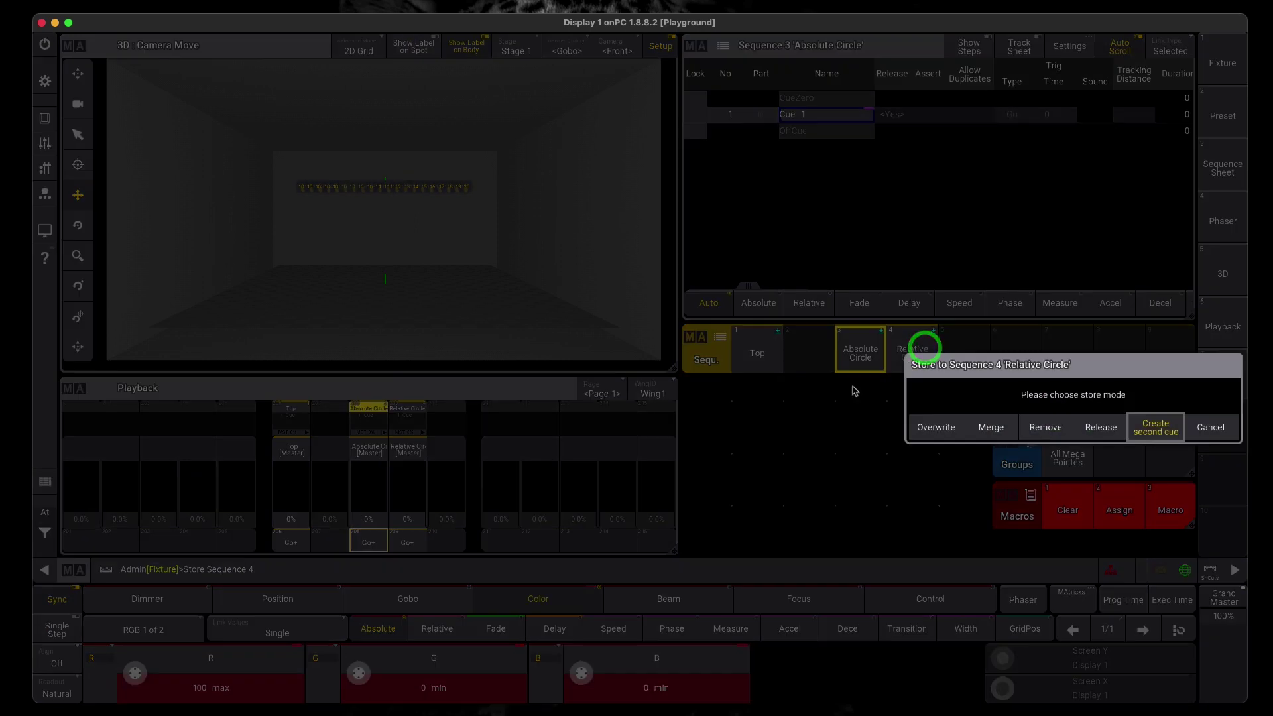
left_click(980, 430)
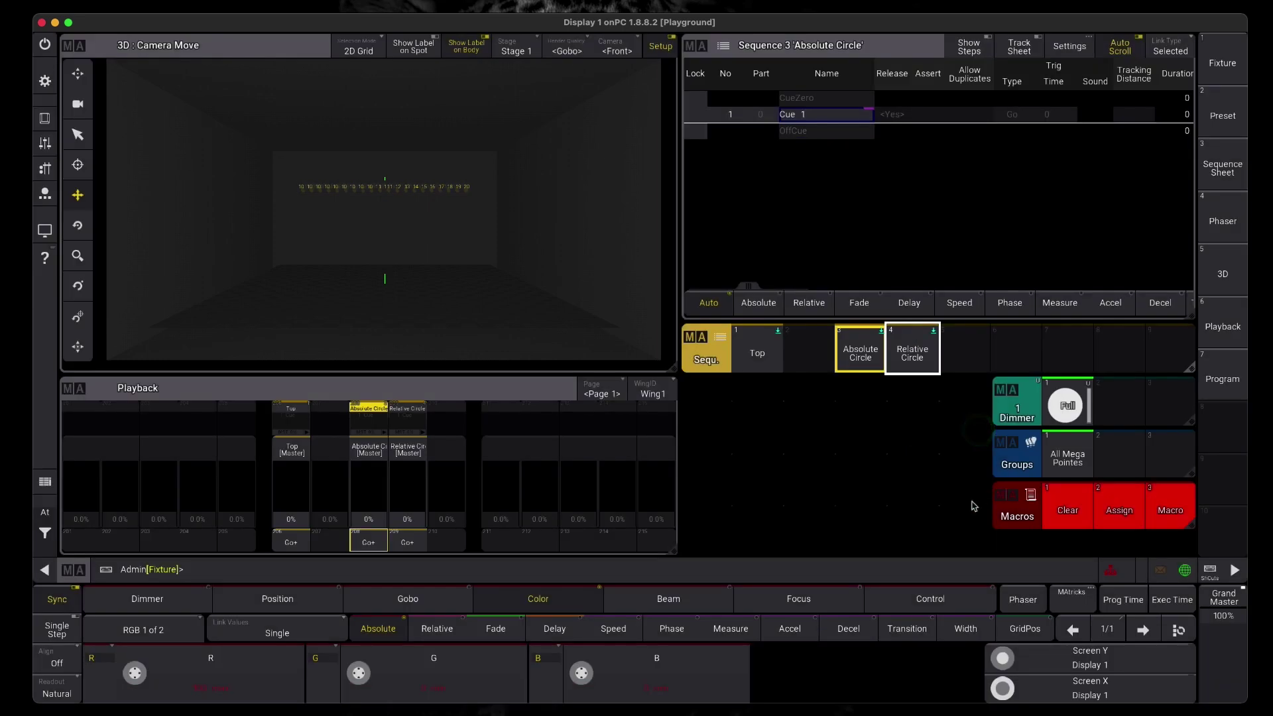
left_click(1068, 512)
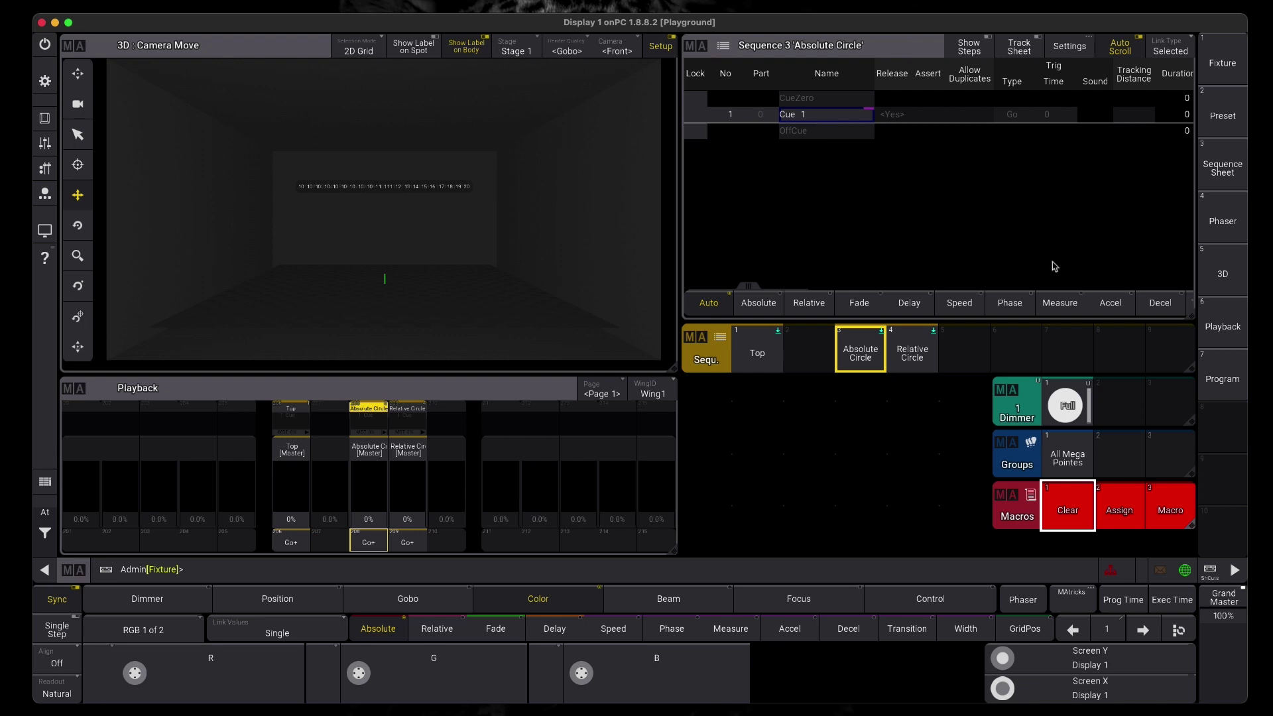
Step: Set the All Mega Pointes group to Full, and raise the Relative Circle master and the Top master to 100%
left_click(1086, 446)
left_click(1069, 408)
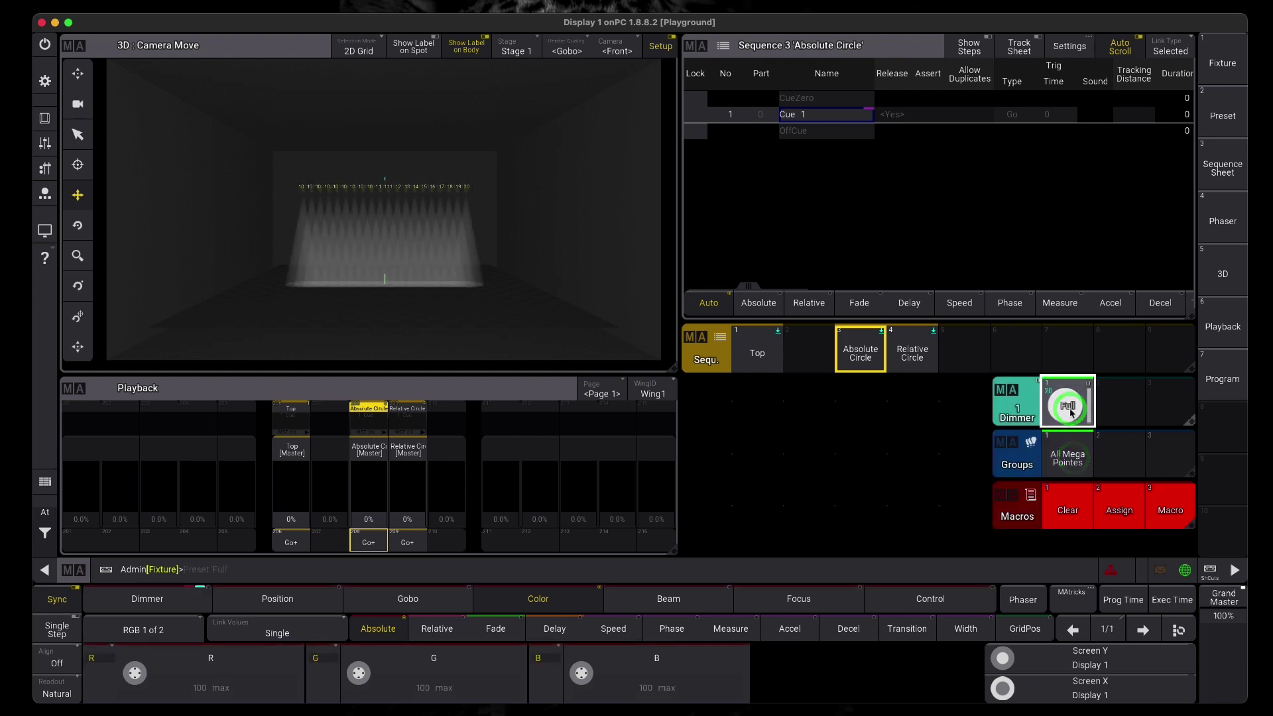
left_click_drag(415, 523, 411, 396)
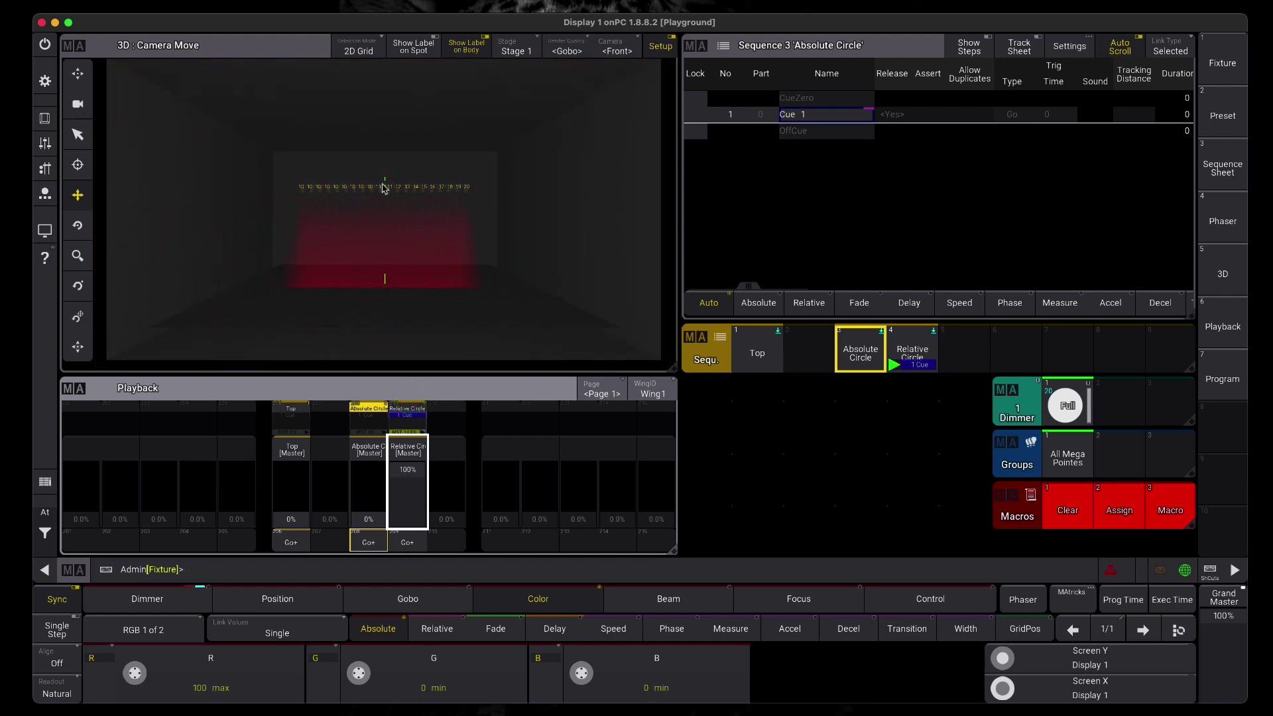
left_click_drag(290, 523, 286, 419)
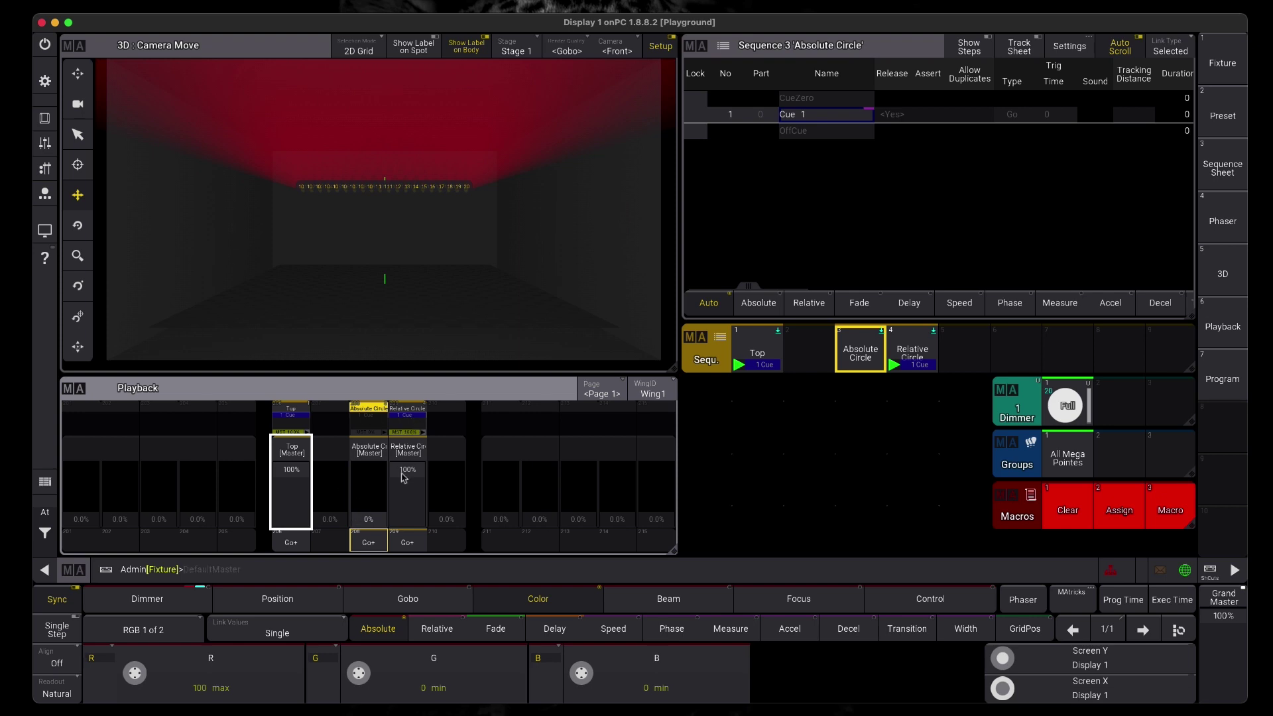
Step: Lower the Top master to 0%, raise it again, and return both the Top and Relative Circle masters to 0%
left_click_drag(302, 477, 291, 557)
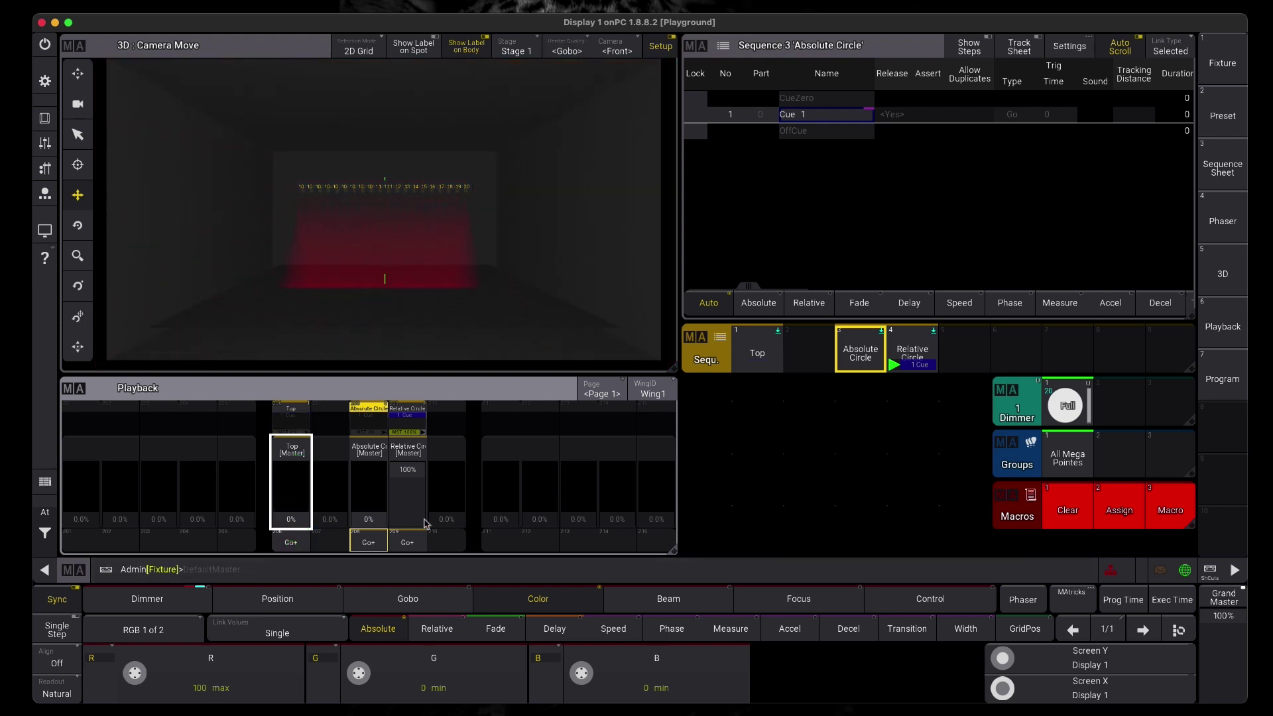
left_click_drag(290, 518, 302, 397)
left_click_drag(292, 473, 292, 562)
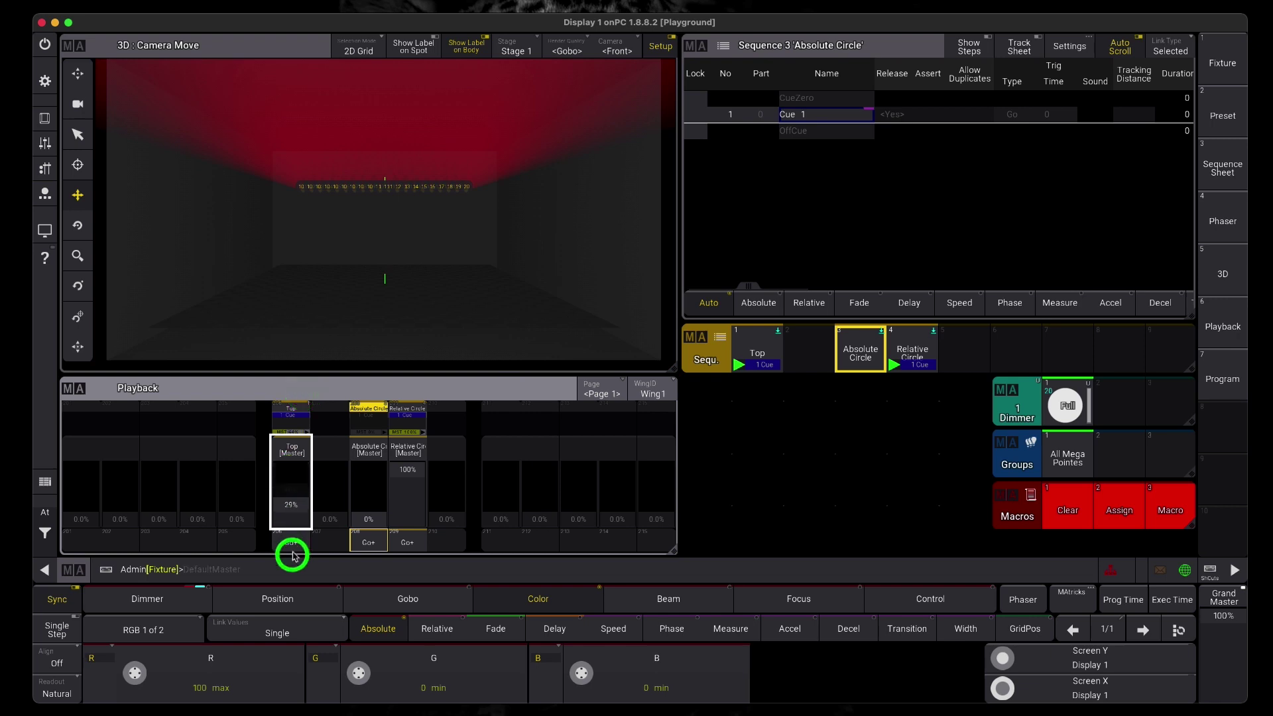
left_click_drag(409, 478, 403, 557)
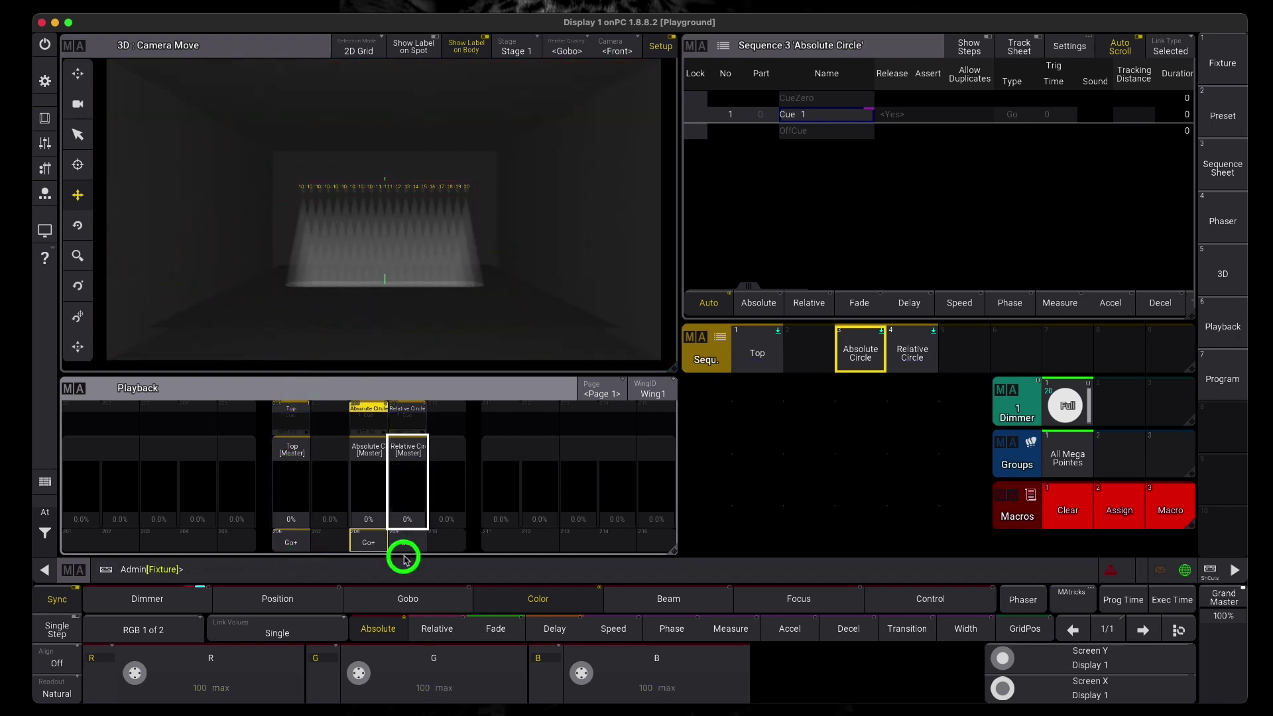
Step: Disable Auto Stomp in the settings of the Top sequence
left_click(756, 354)
left_click(1167, 45)
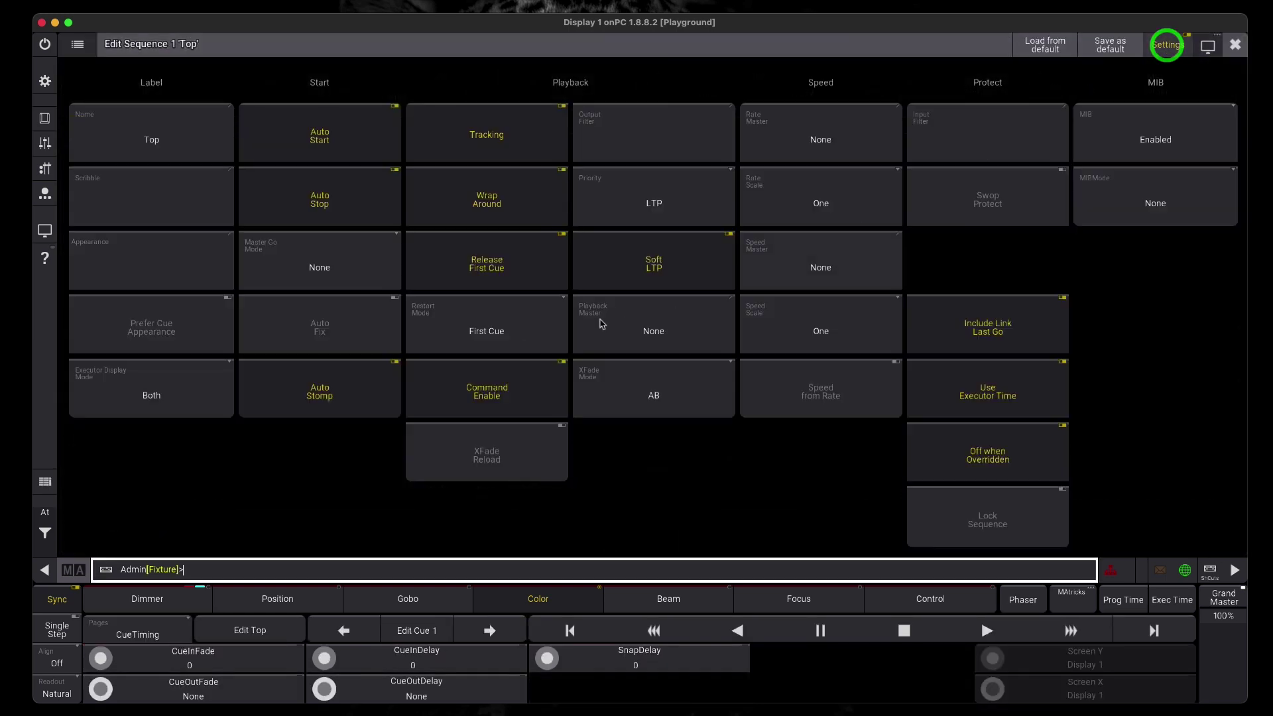
left_click(333, 404)
left_click(1235, 47)
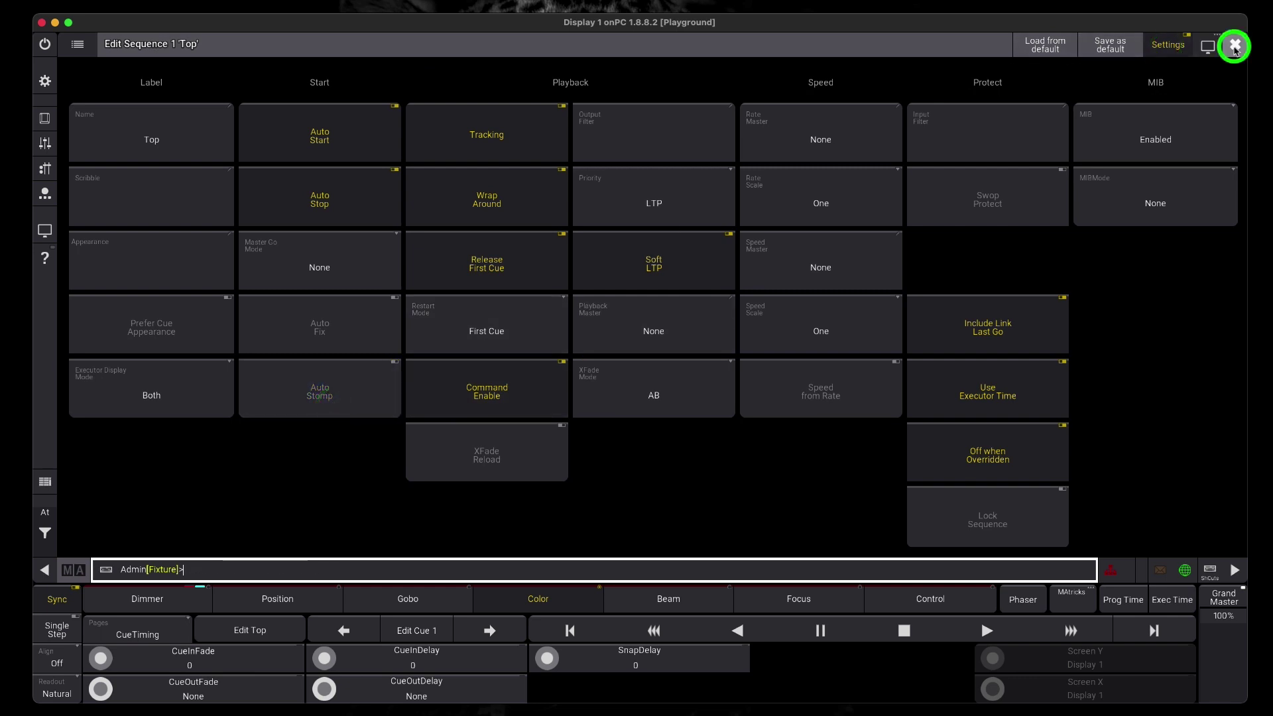
Step: Run Relative Circle at 100% with Auto Stomp disabled, raise the Top master to 100%, and return Top to 0%
left_click_drag(412, 520, 424, 381)
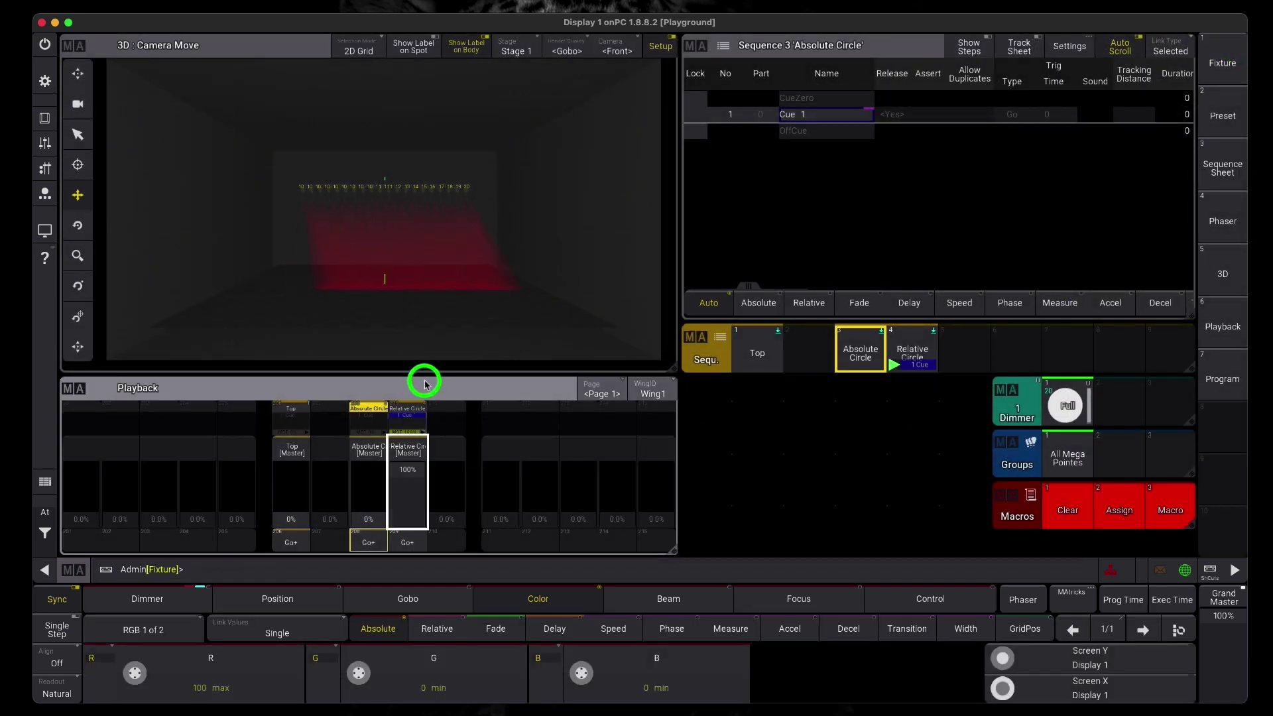
left_click_drag(292, 520, 291, 388)
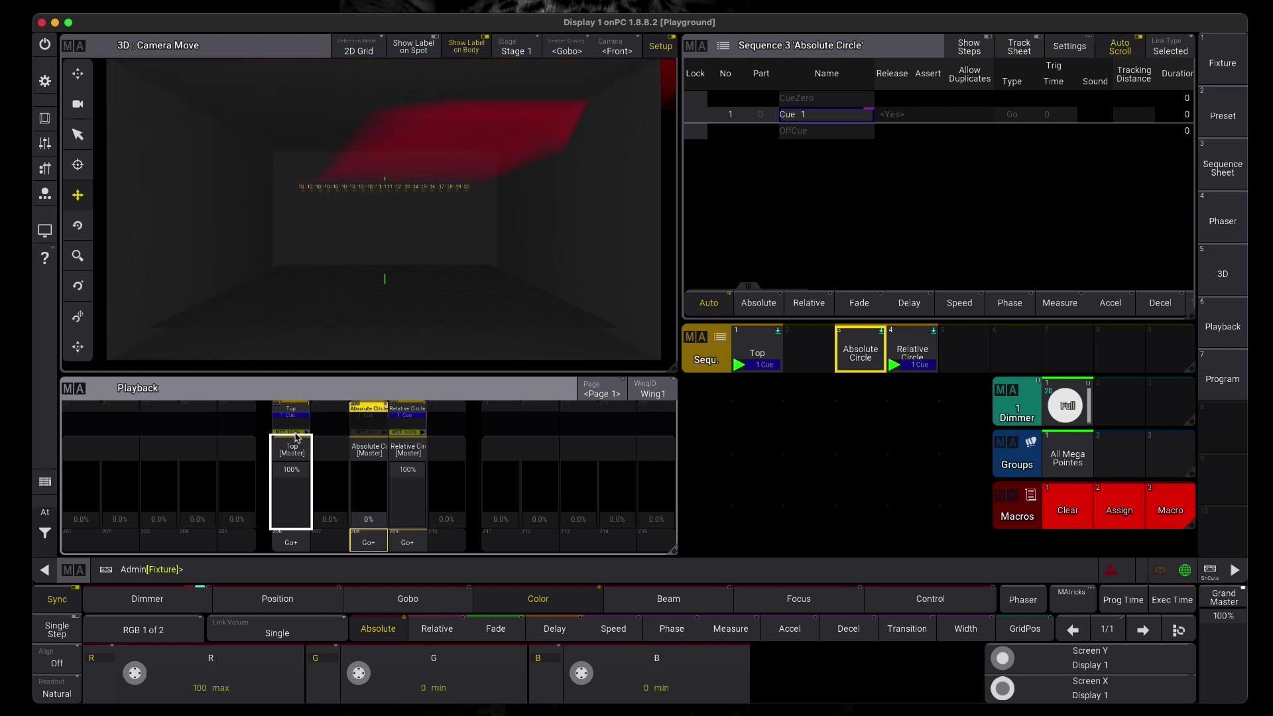
left_click_drag(297, 474, 315, 566)
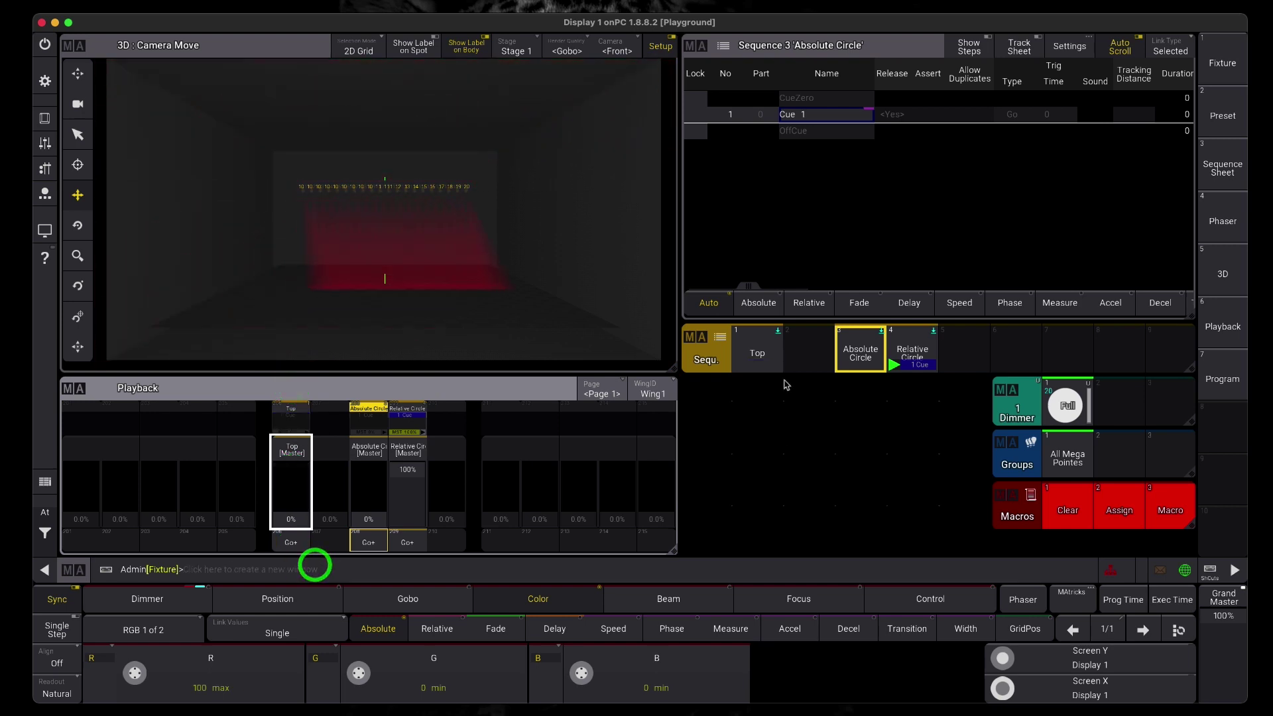
Step: Re-enable Auto Stomp in the settings of the Top sequence
double_click(763, 349)
left_click(1167, 47)
left_click(352, 399)
left_click(1236, 45)
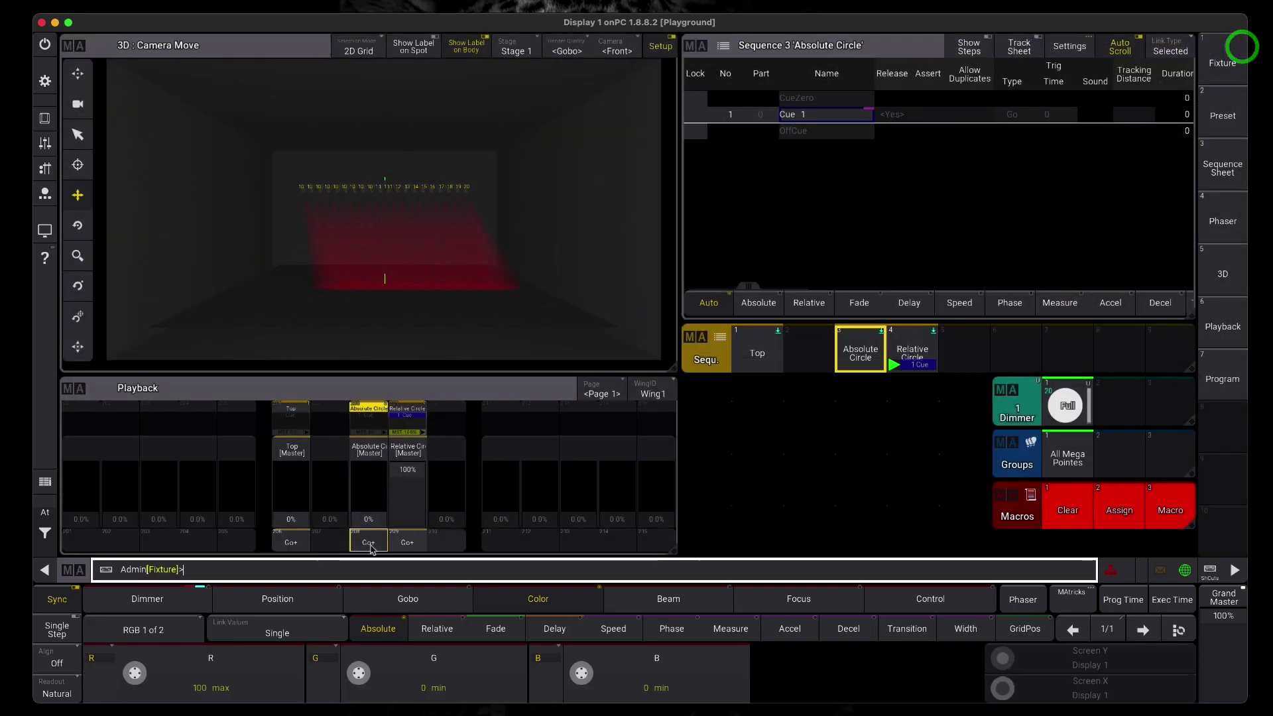
Step: Override Relative Circle with the Top master at 100%, return both masters to 0%, and clear the programmer
left_click(296, 411)
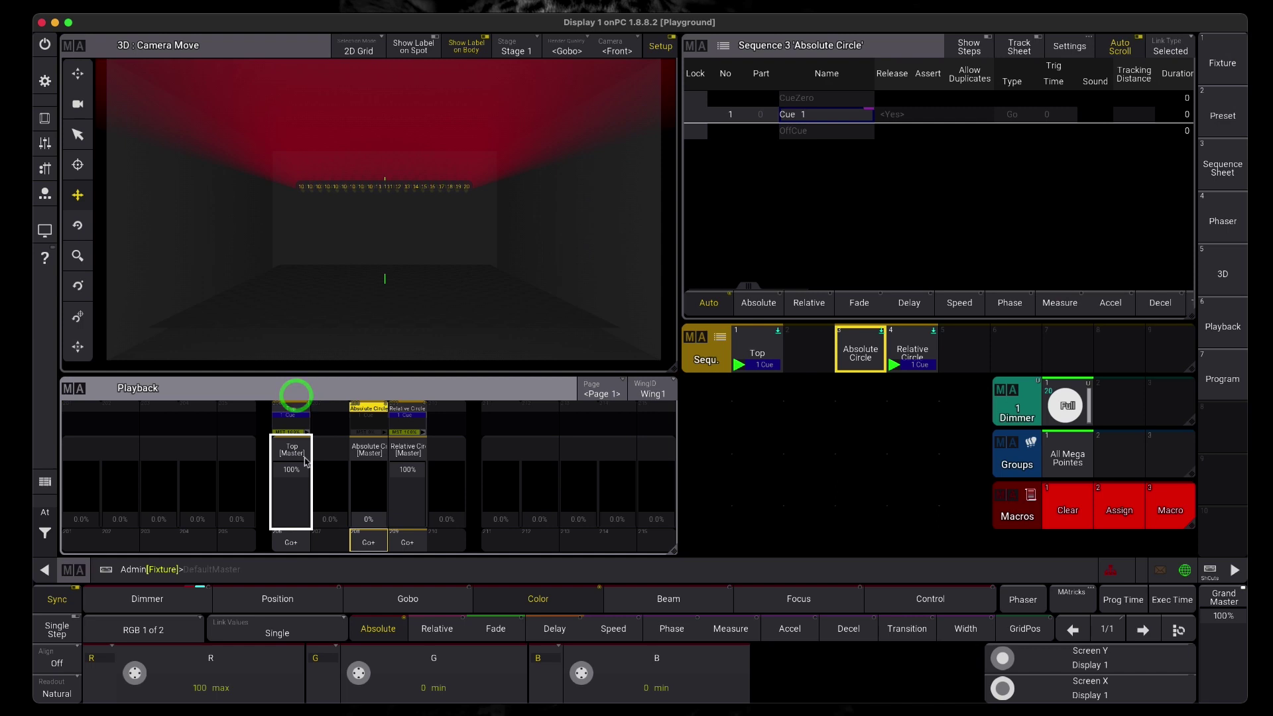
left_click_drag(302, 474, 296, 551)
left_click_drag(415, 473, 407, 554)
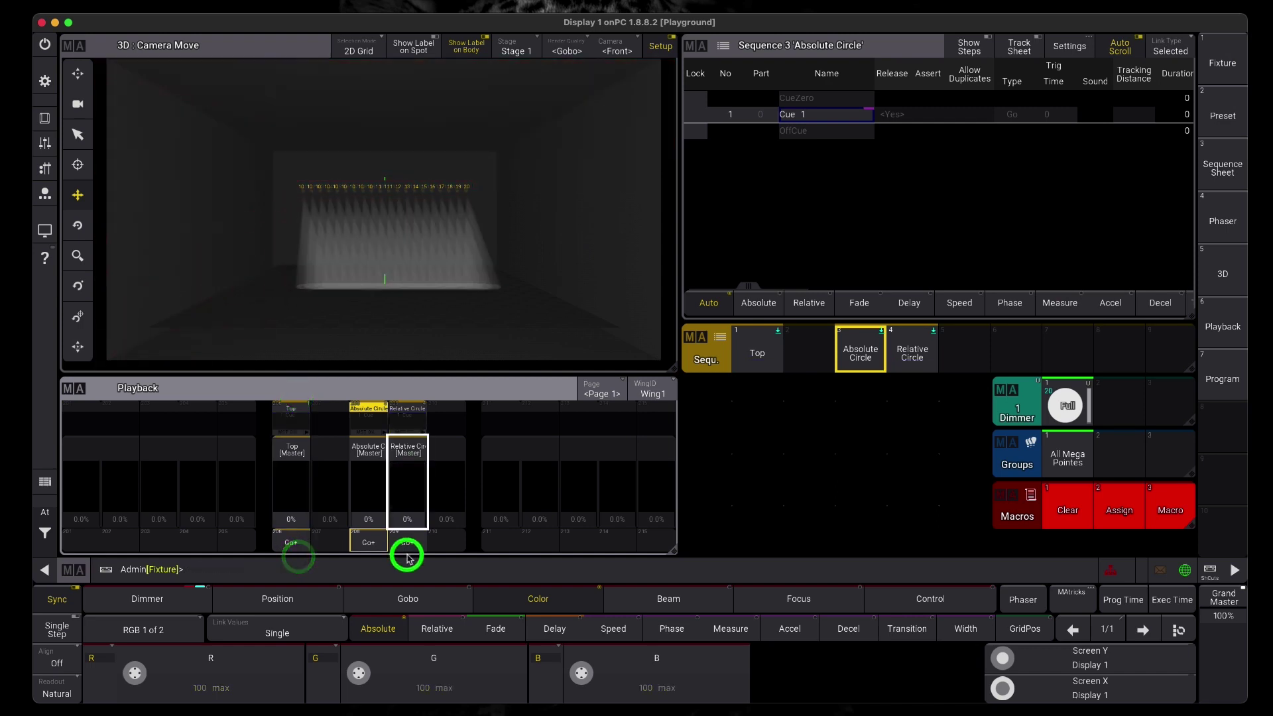
left_click(1071, 511)
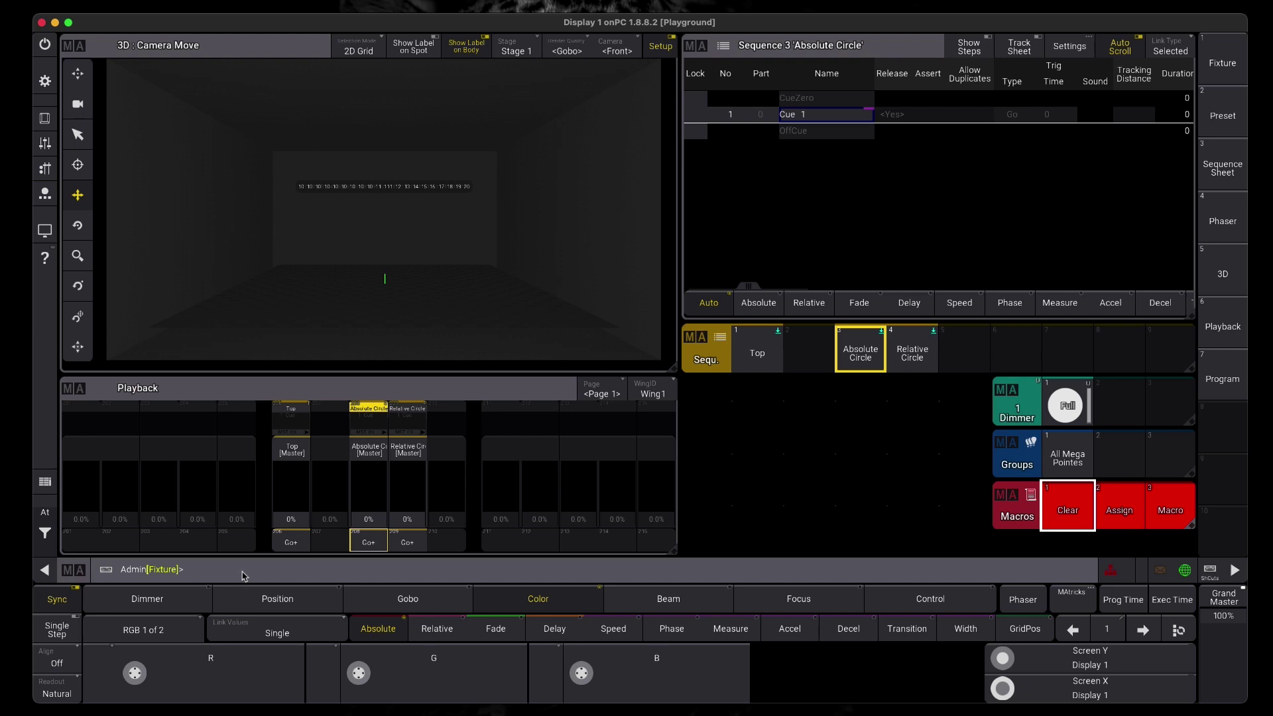
Step: Set the R, G and B colour attributes of the All Mega Pointes group to Remove
left_click(1068, 458)
left_click(226, 690)
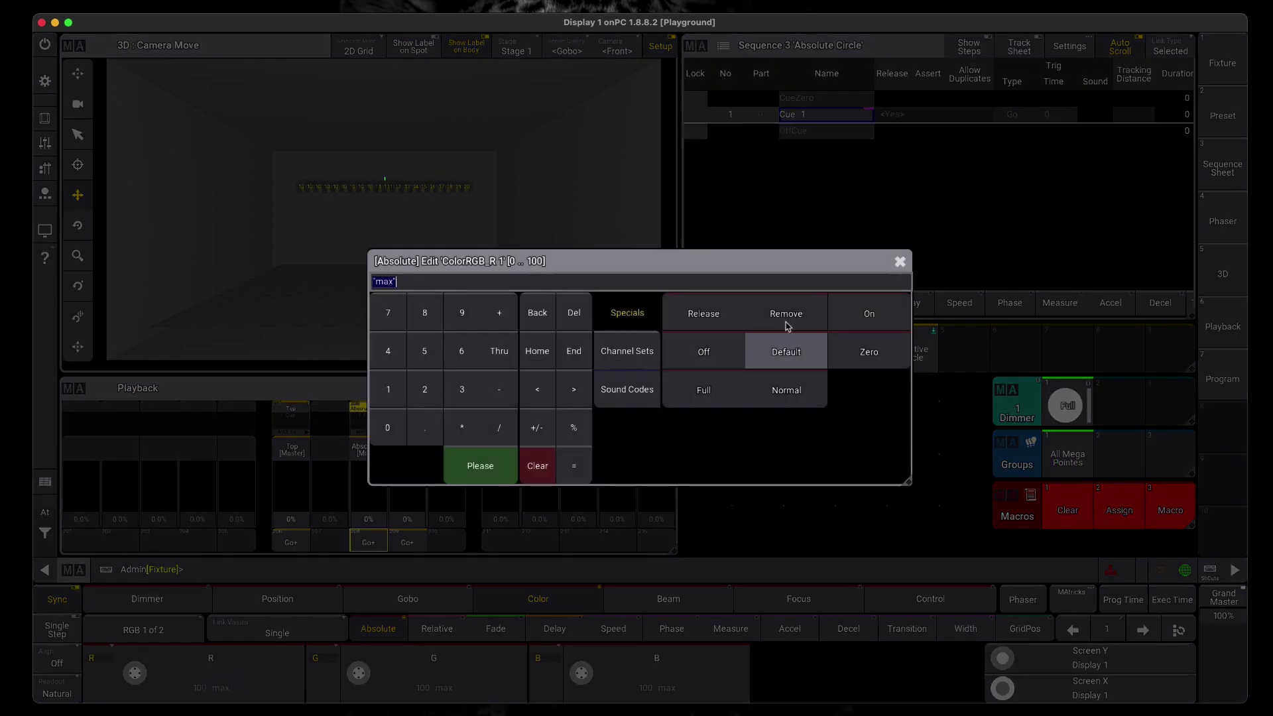
left_click(788, 321)
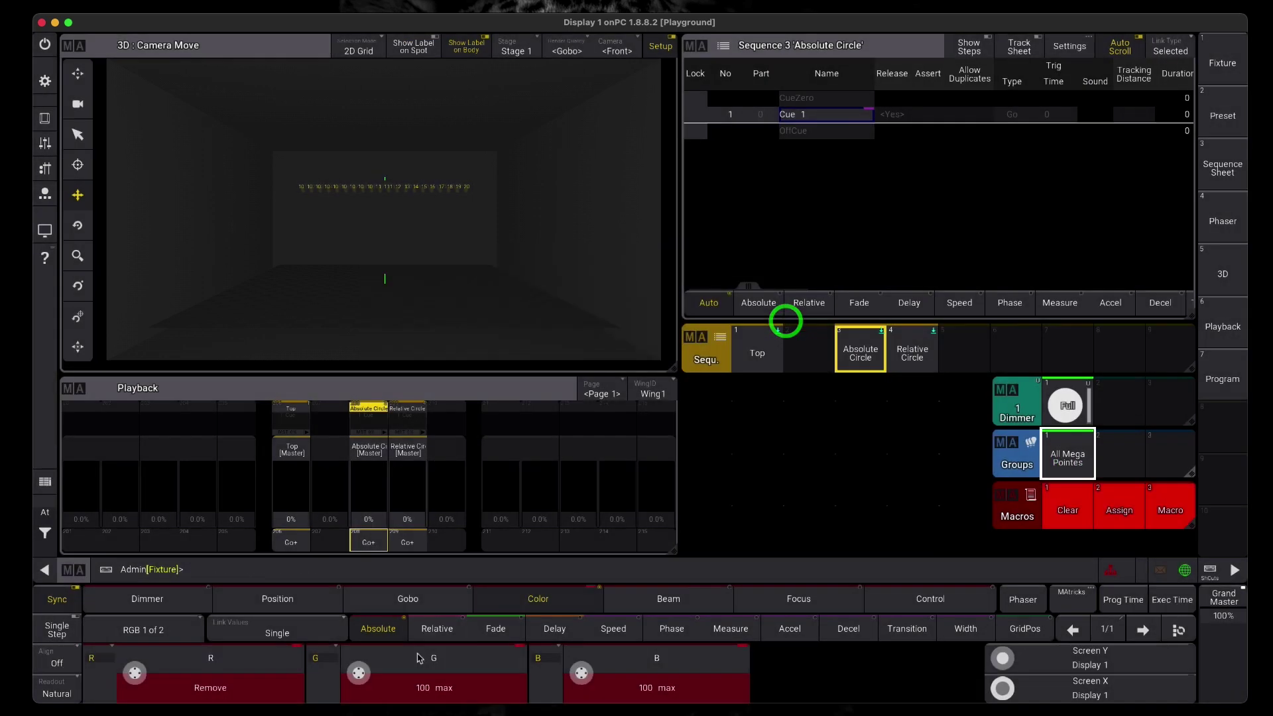
left_click(429, 689)
left_click(784, 312)
left_click(663, 686)
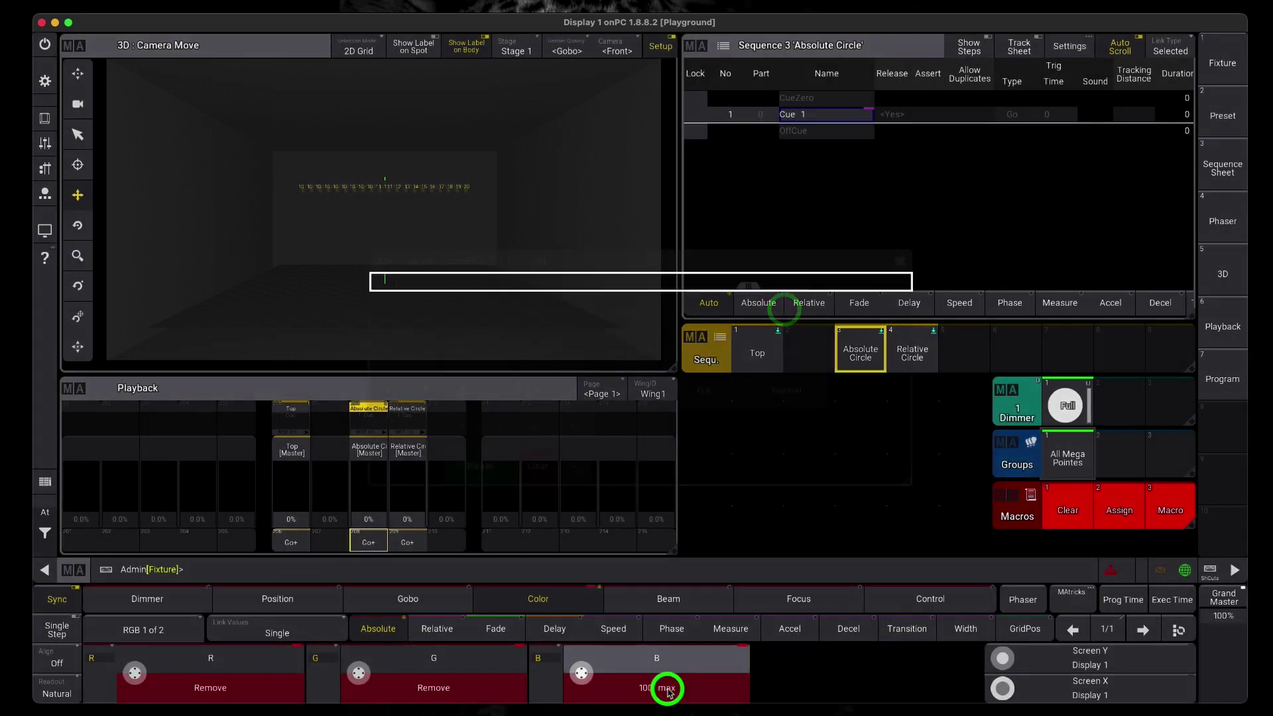
left_click(788, 310)
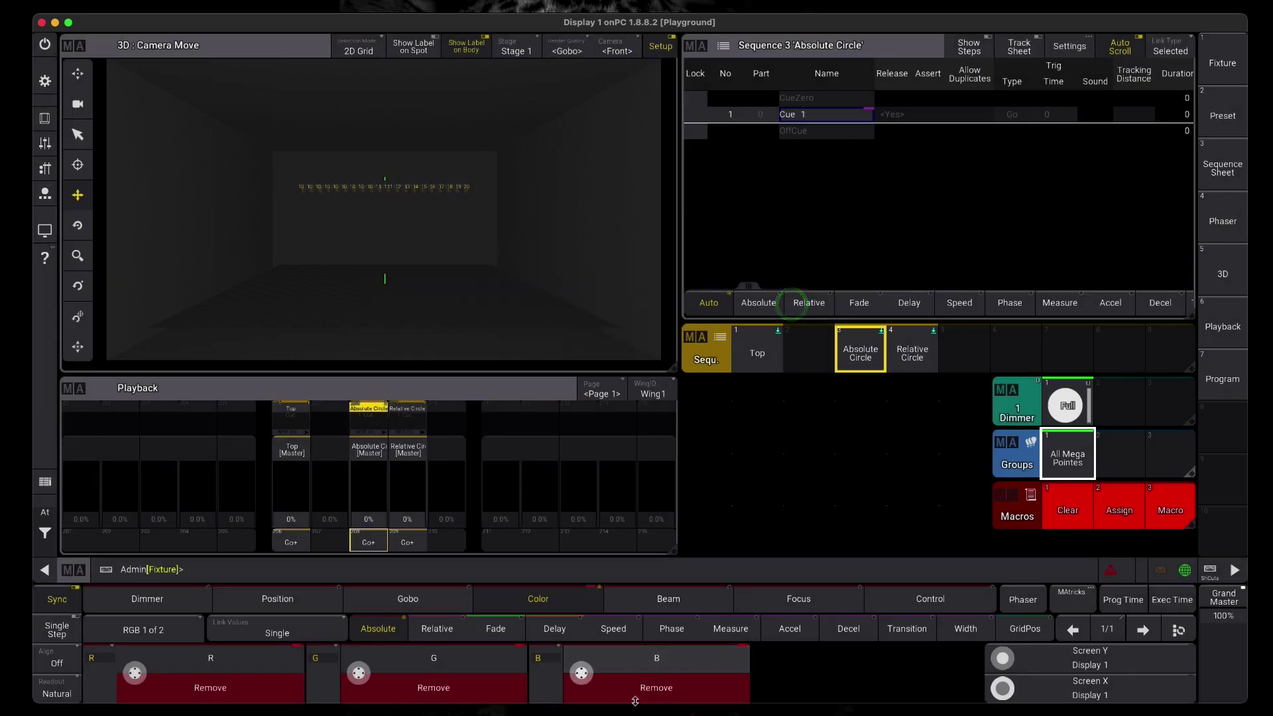
Step: Store the Remove values into the Relative Circle sequence using Merge, and clear the programmer
left_click(298, 573)
type("st")
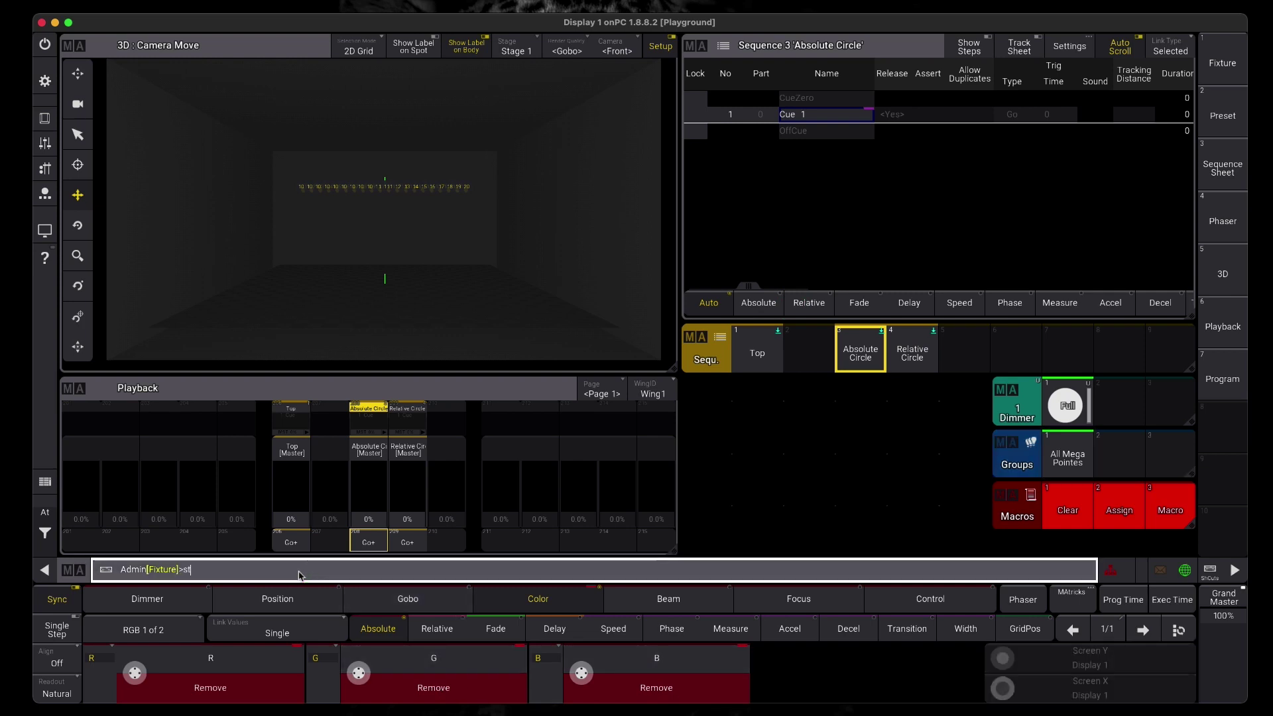
type("ore")
left_click(912, 352)
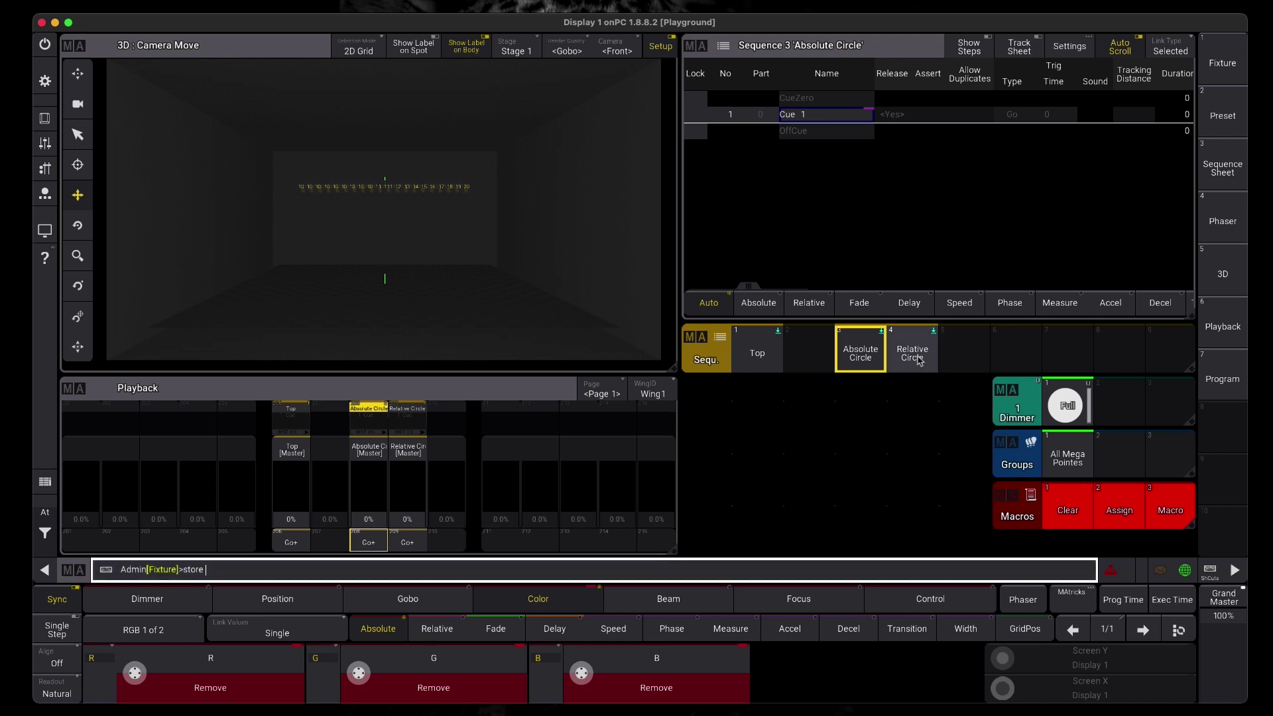
left_click(990, 435)
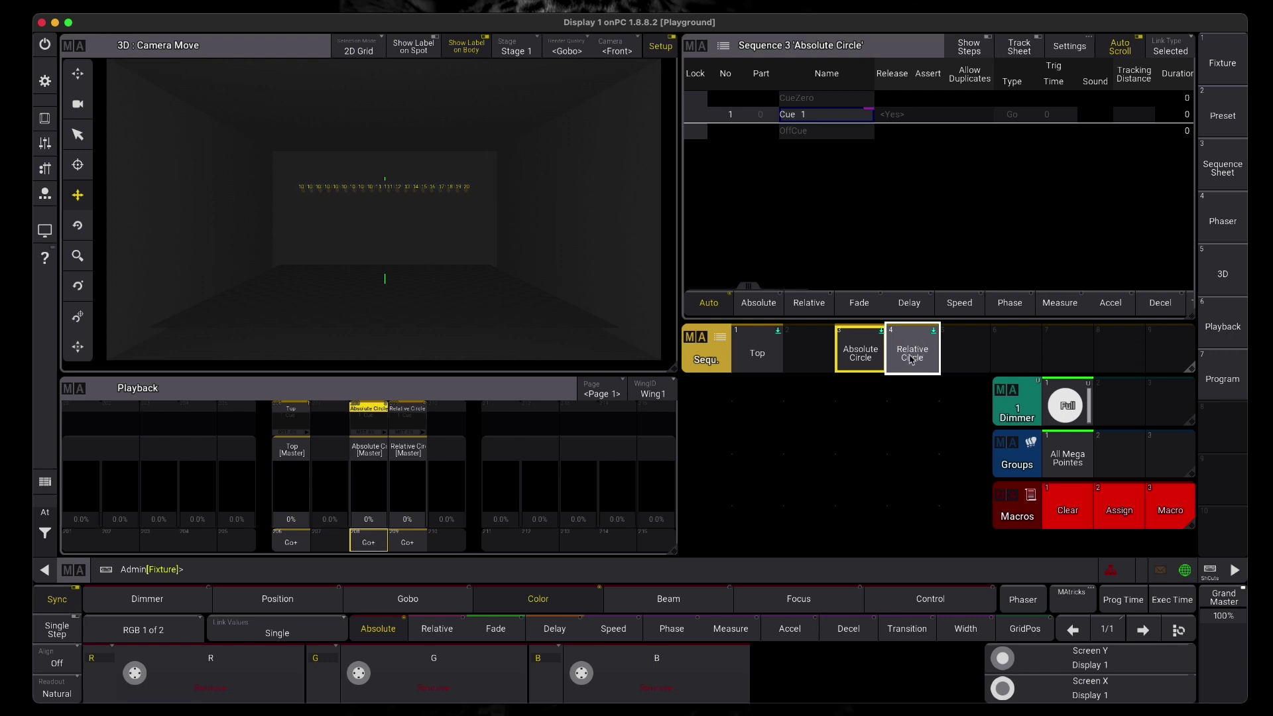
left_click(1063, 504)
Step: Set All Mega Pointes to Full, start Relative Circle at 100%, override it with Top at 100%, and return Top to 0%
left_click(1072, 459)
left_click(1066, 408)
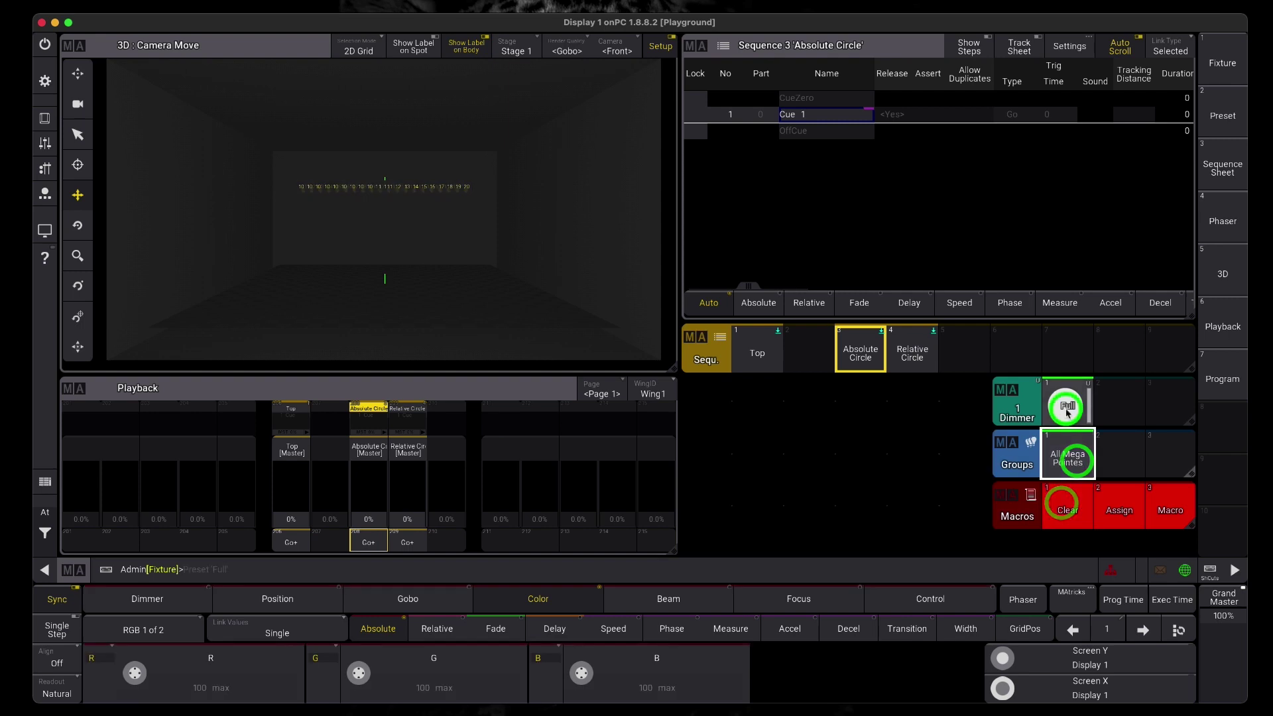
left_click(411, 525)
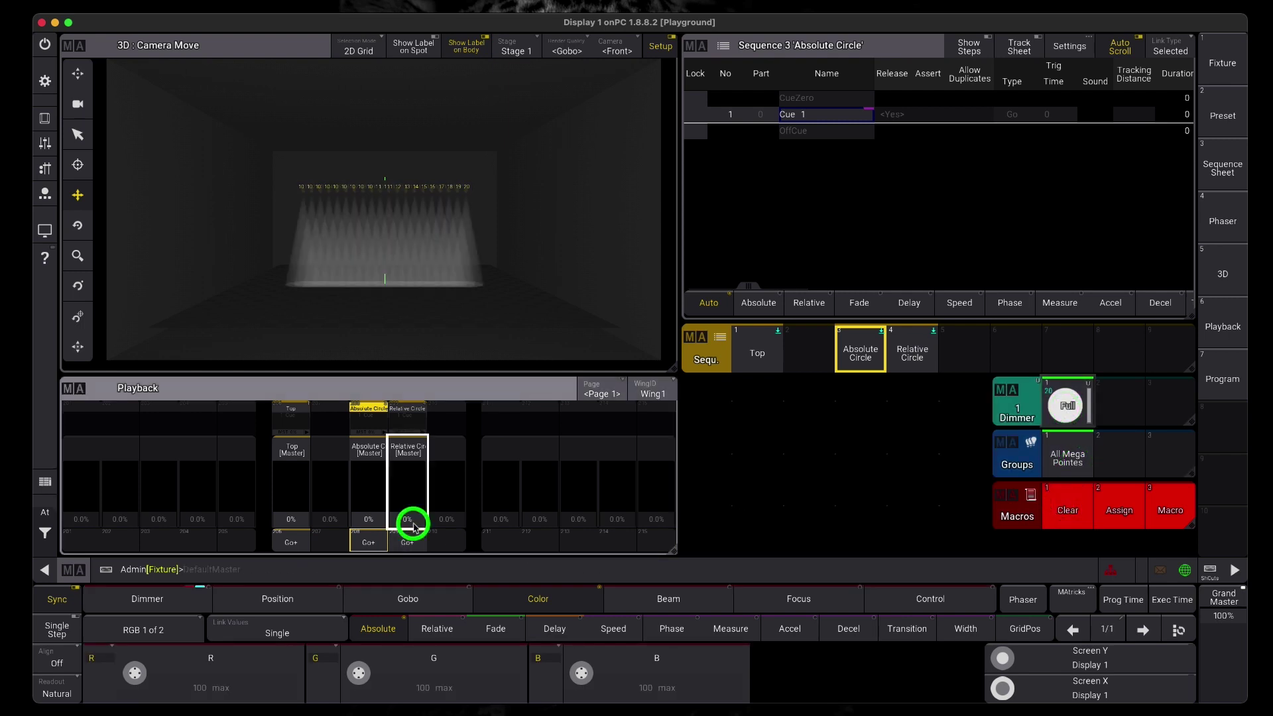
left_click(412, 405)
left_click_drag(296, 523, 287, 402)
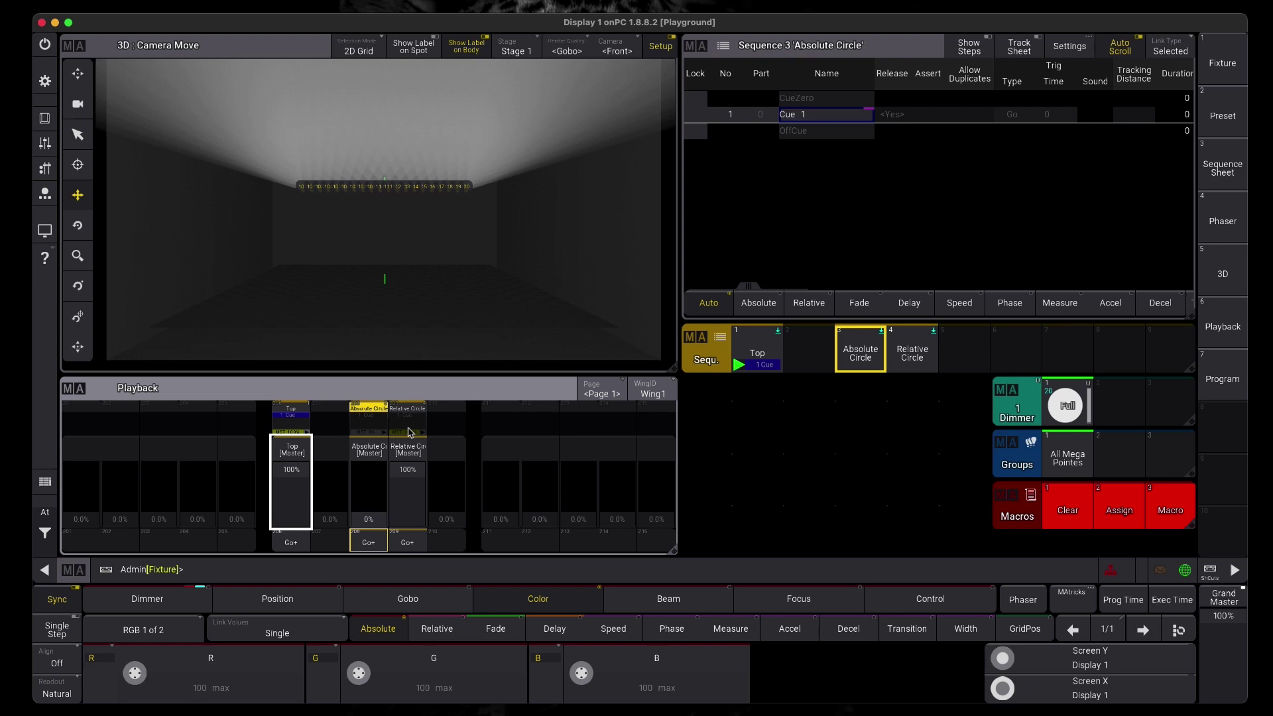
left_click_drag(299, 469, 297, 592)
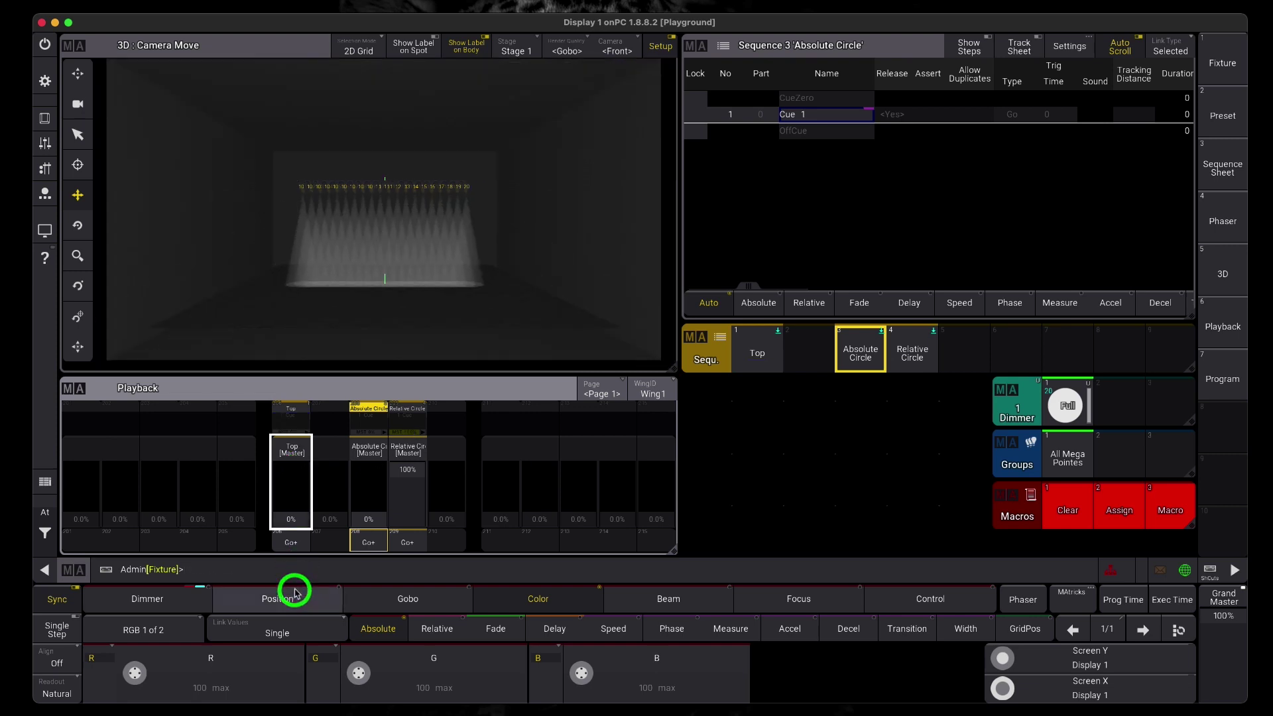